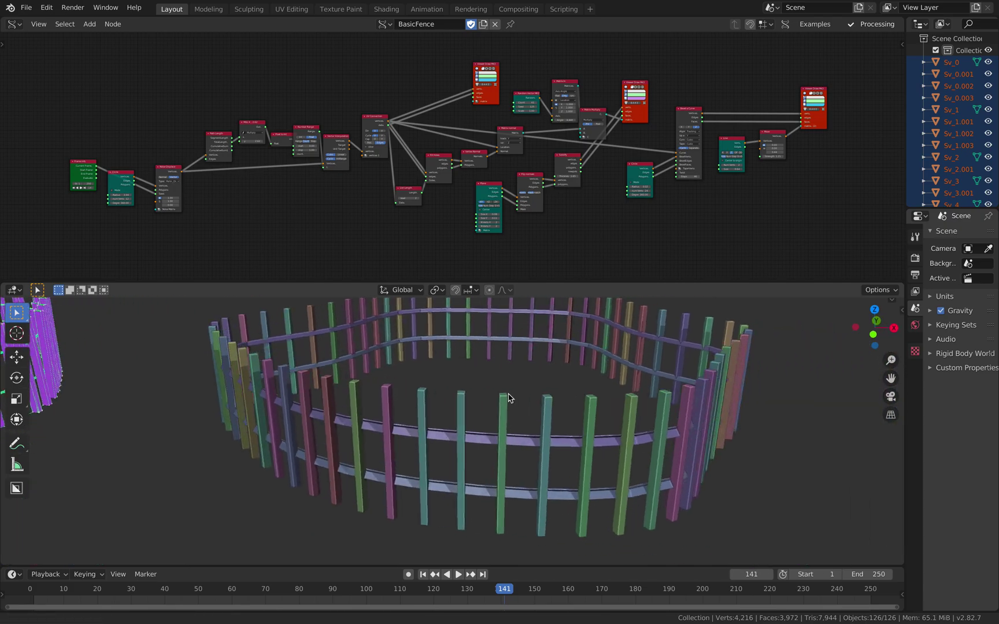
Turn on the viewport overlays and select the upper, then the lower rail of the front baked fence
middle_click_drag(542, 475, 531, 391)
scroll(471, 387, "down", 2)
middle_click_drag(468, 398, 328, 408, "shift")
scroll(504, 365, "down", 2)
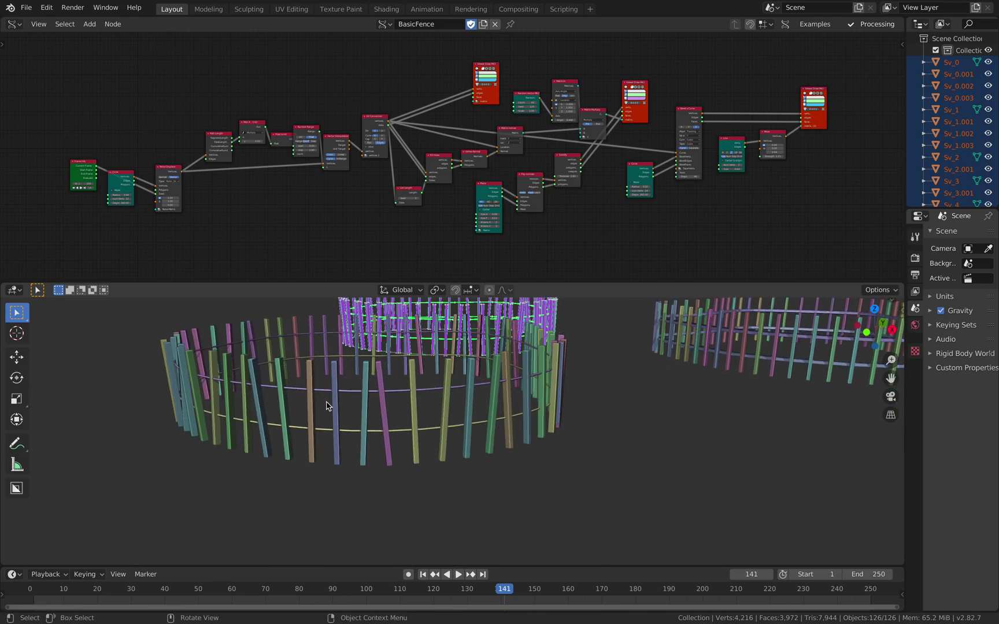
scroll(316, 380, "up", 4)
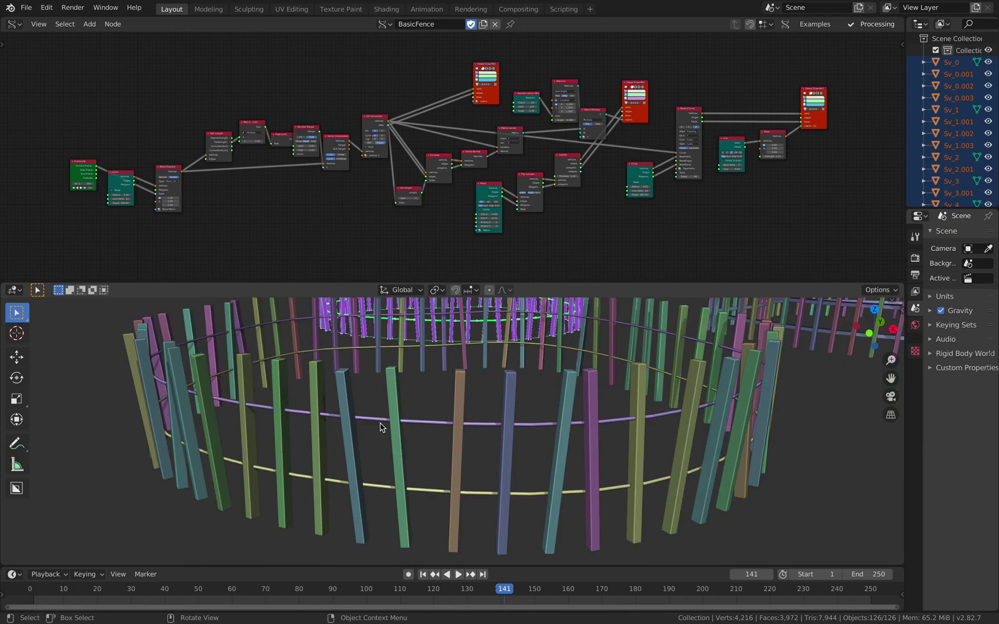
left_click(365, 420)
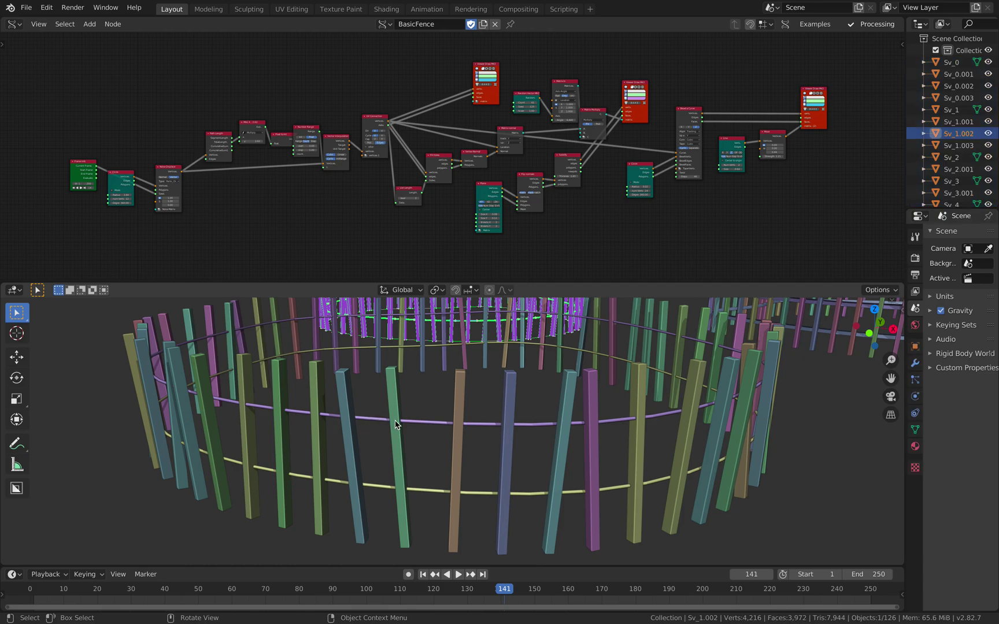
left_click(893, 300)
left_click(806, 308)
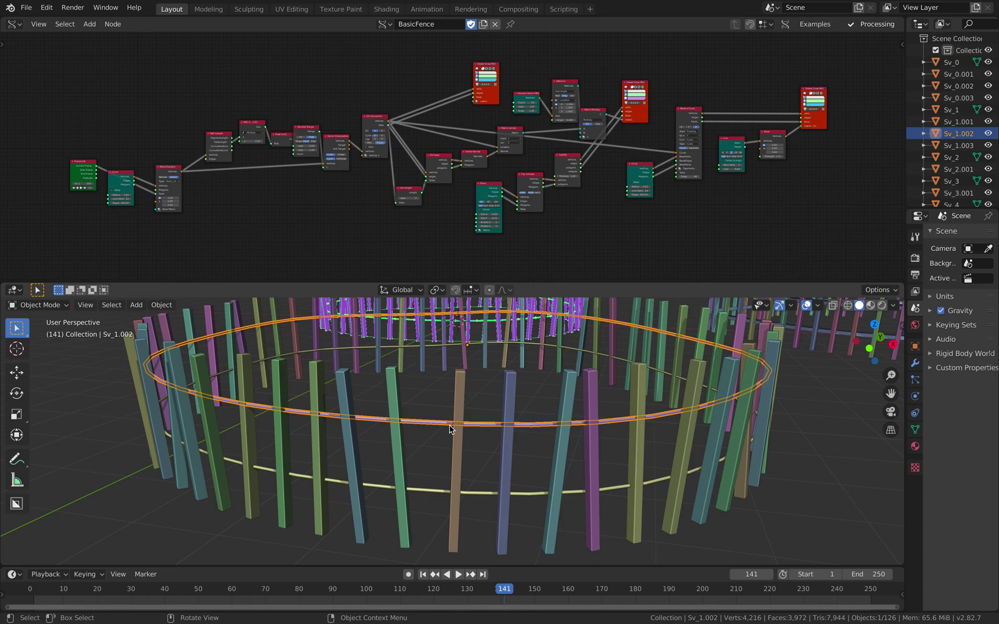
left_click(430, 495)
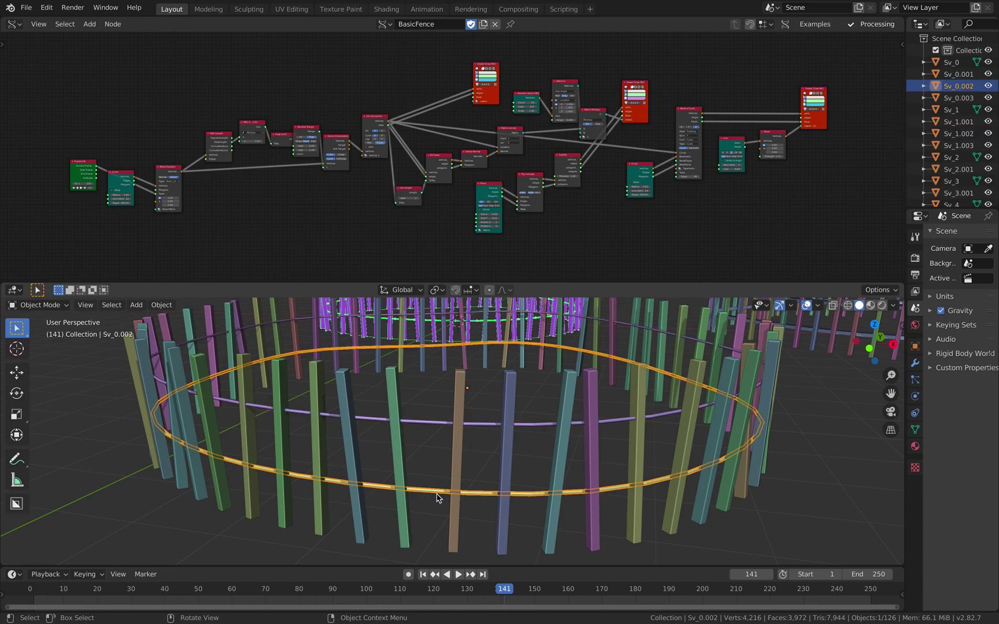
Delete all the baked fence objects from the scene, leaving only the node-generated preview
scroll(451, 483, "down", 5)
middle_click_drag(464, 473, 520, 435)
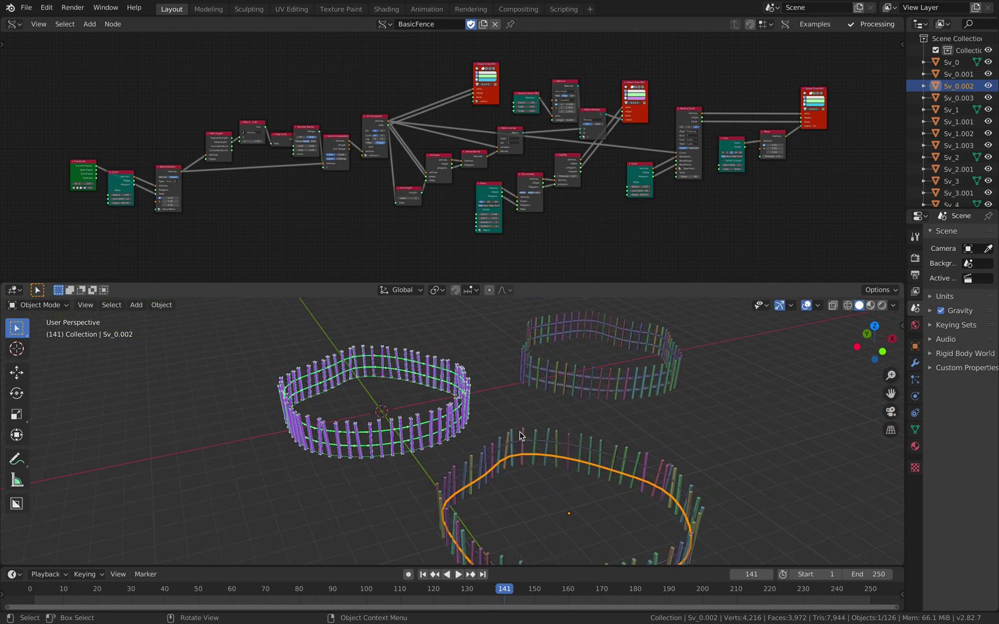
key("a")
key("x")
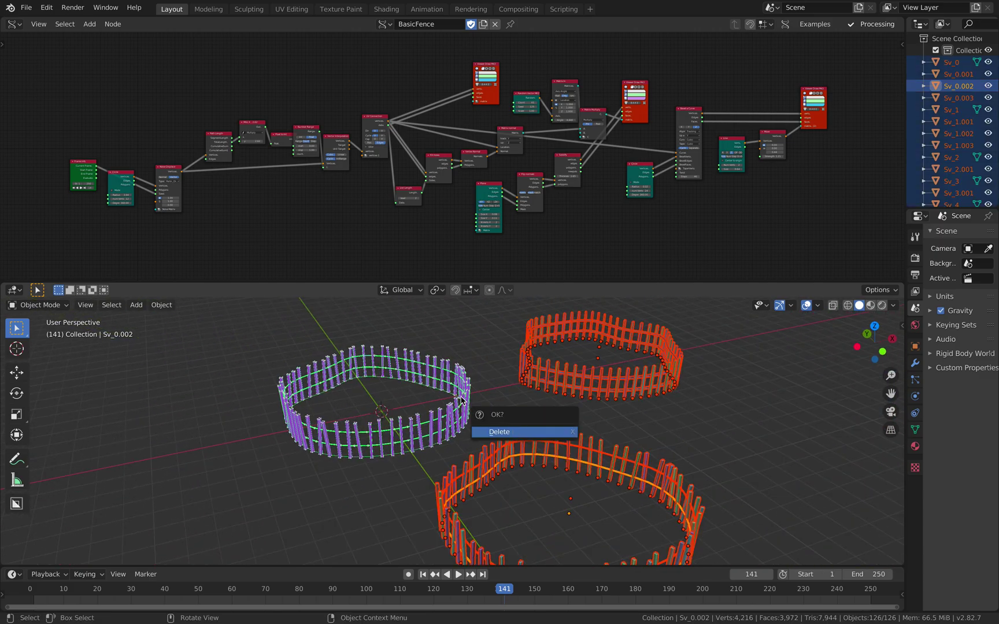
Switch to Safari, look over the Google image results for "fence" as picket references, and return to Blender
key("ctrl+Left")
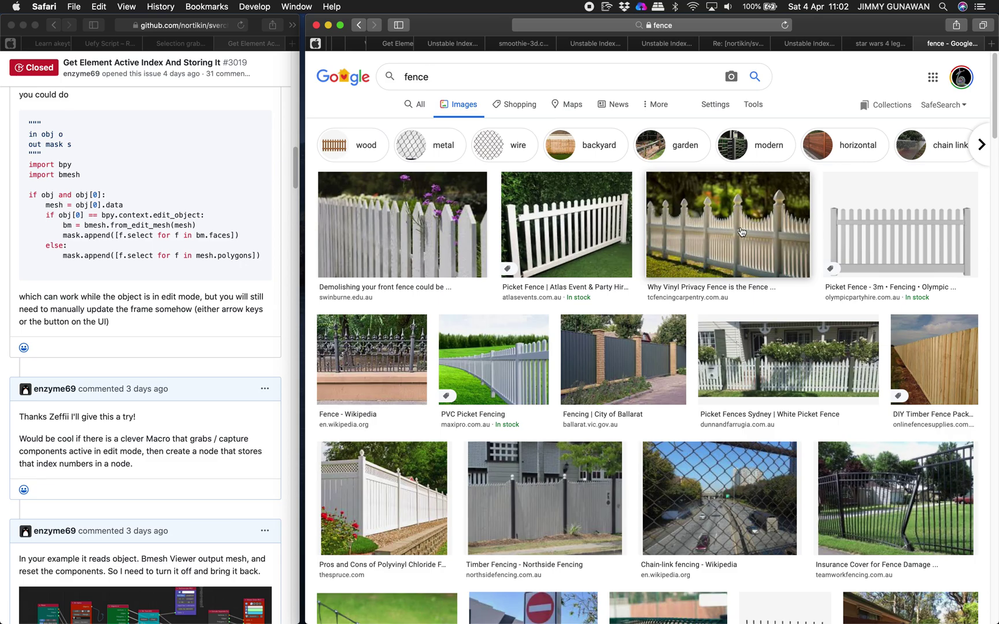
scroll(745, 300, "down", 4)
scroll(749, 376, "up", 4)
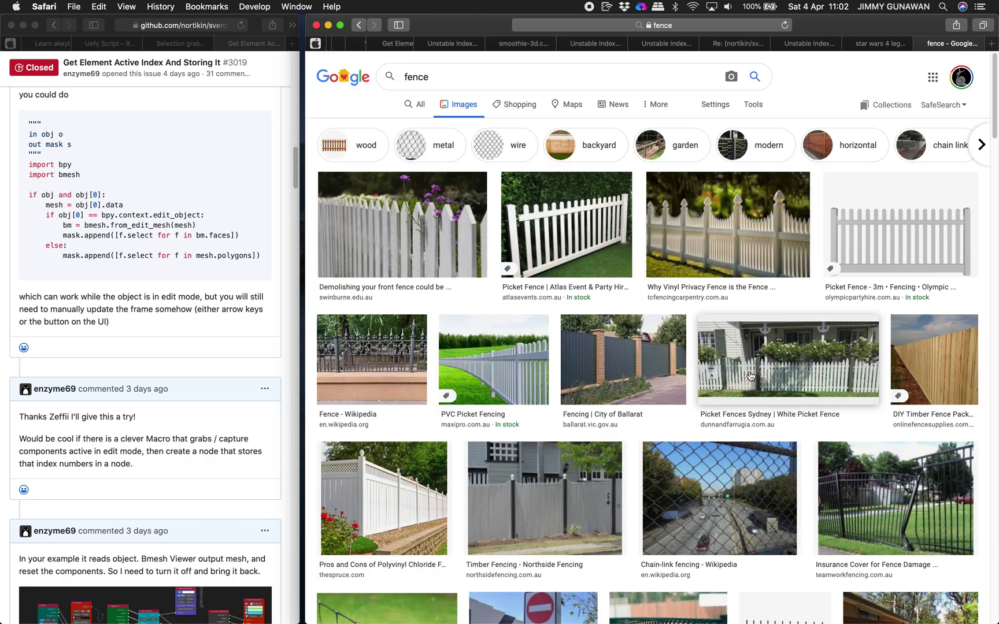
key("ctrl+Right")
Enlarge the node editor area and bring the first nodes of the BasicFence tree into view
scroll(570, 359, "up", 3)
middle_click_drag(626, 350, 638, 400)
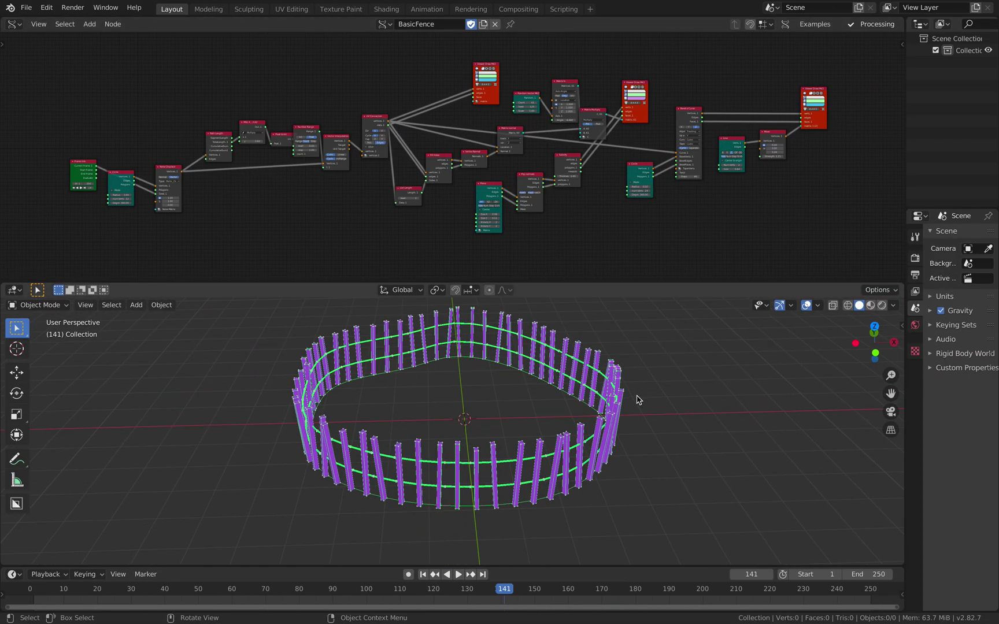
scroll(638, 400, "up", 2)
left_click_drag(682, 284, 687, 359)
middle_click_drag(362, 295, 559, 257)
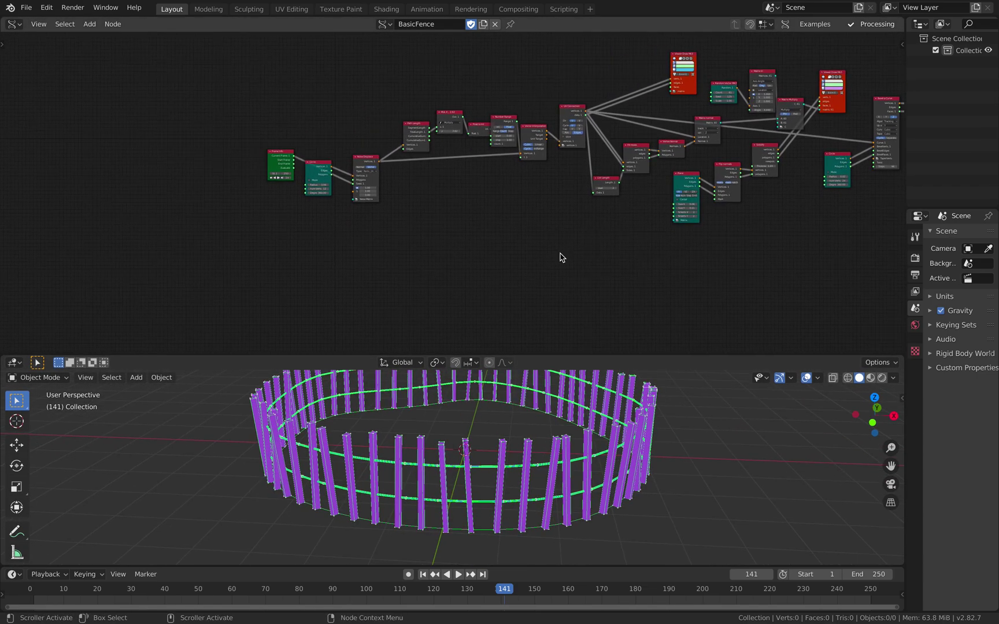
scroll(560, 257, "up", 3)
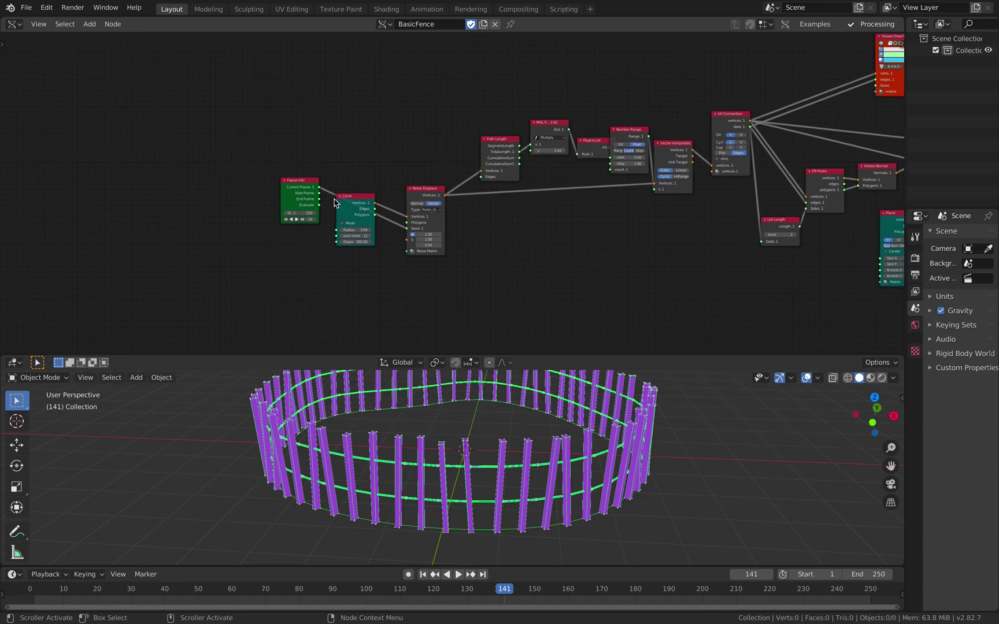
Rearrange the first two nodes so that Circle sits above Frame Info, both ahead of Noise Displace
left_click_drag(351, 201, 344, 135)
scroll(344, 135, "up", 1)
left_click_drag(300, 183, 331, 208)
left_click_drag(318, 156, 308, 154)
scroll(308, 154, "up", 1)
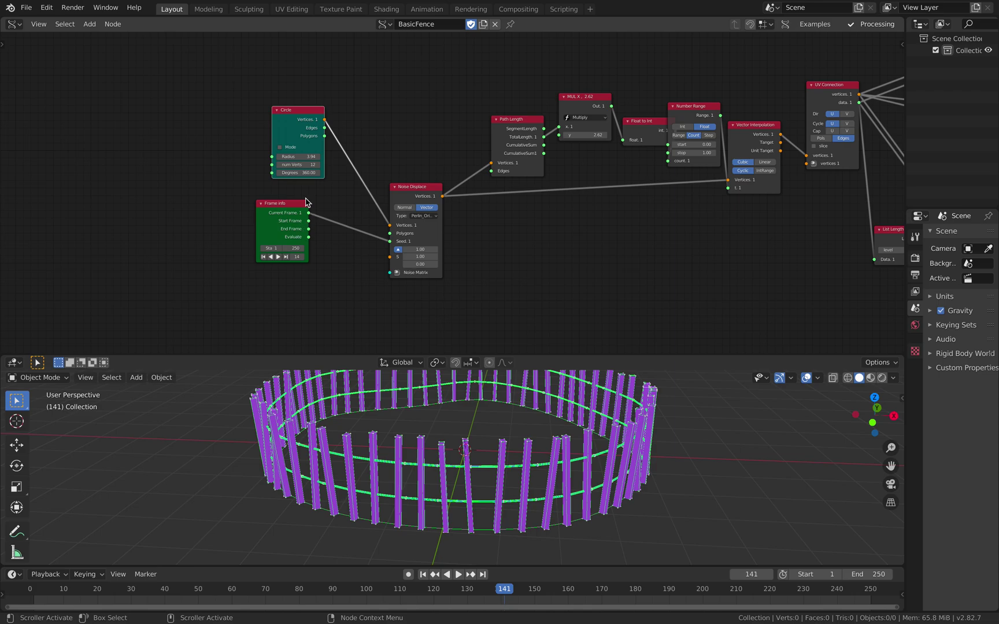
Set the base Circle's radius to 3.70 and scrub the timeline to frame 108 for a different fence shape
mouse_move(298, 156)
left_mouse_down()
mouse_move(275, 156)
mouse_move(284, 156)
left_mouse_up()
scroll(499, 424, "down", 2)
mouse_move(500, 424)
middle_mouse_down()
mouse_move(512, 450)
mouse_move(503, 440)
middle_mouse_up()
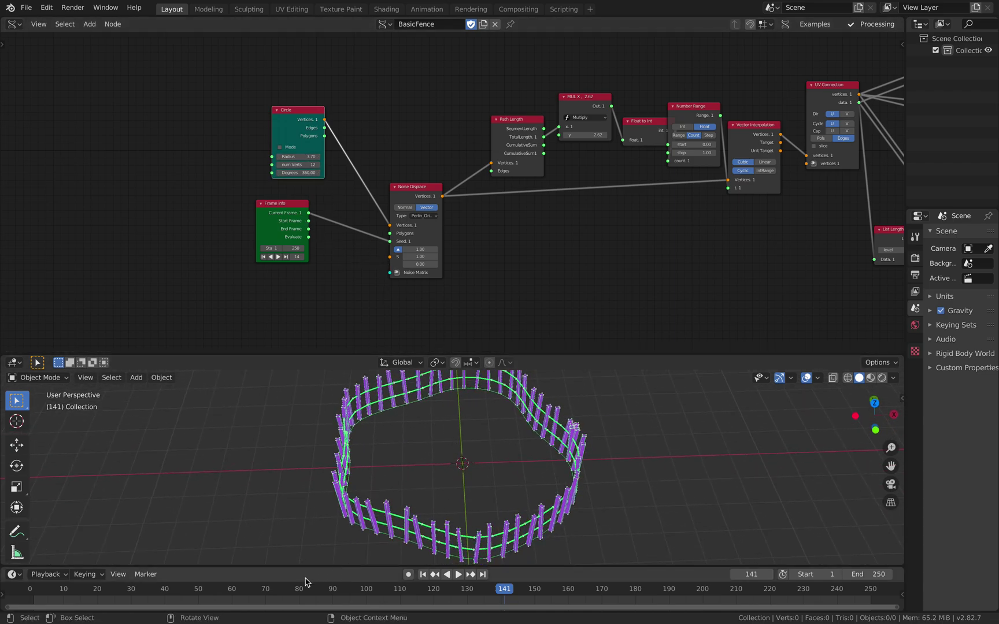
left_click_drag(306, 590, 393, 589)
Move the Noise Displace and Path Length nodes higher in the node tree
left_click_drag(412, 187, 398, 146)
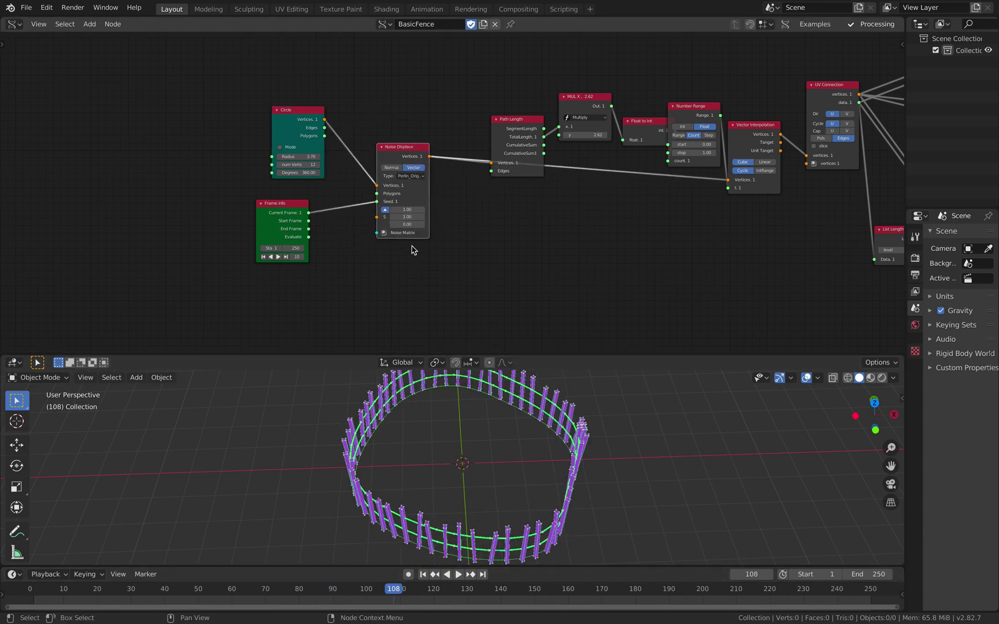
scroll(424, 209, "up", 3)
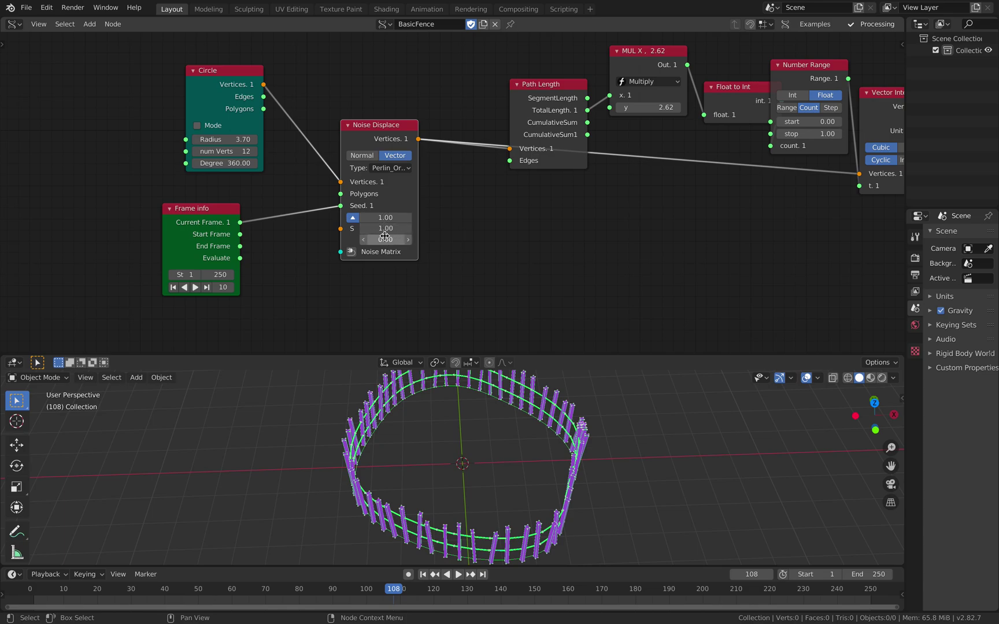
middle_click_drag(487, 216, 353, 252)
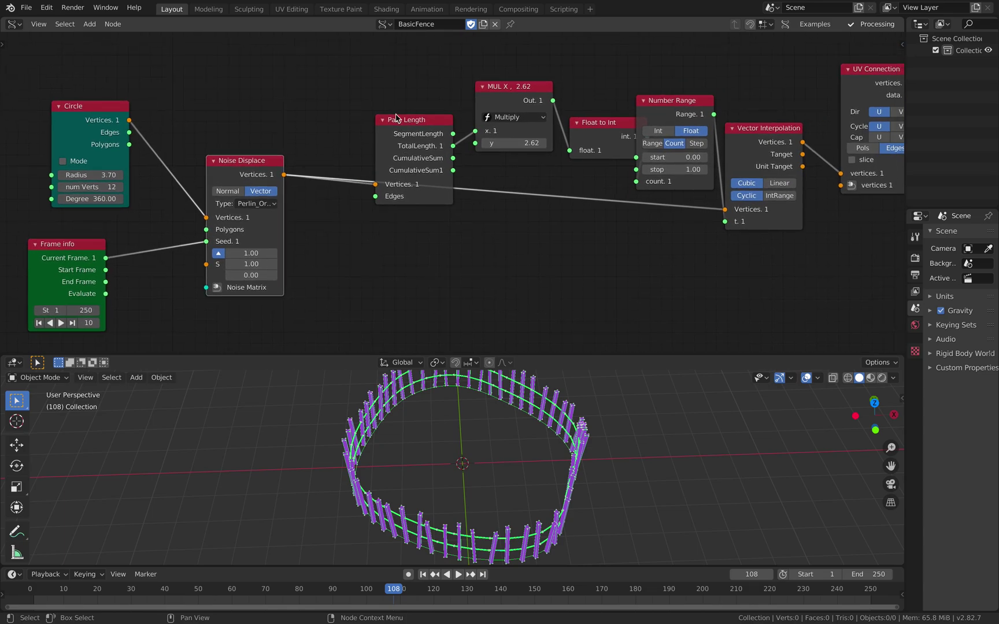
left_click_drag(412, 123, 371, 81)
Raise the y value of the Multiply node after Path Length to make the pickets denser
scroll(446, 119, "down", 2)
middle_click_drag(551, 128, 358, 147)
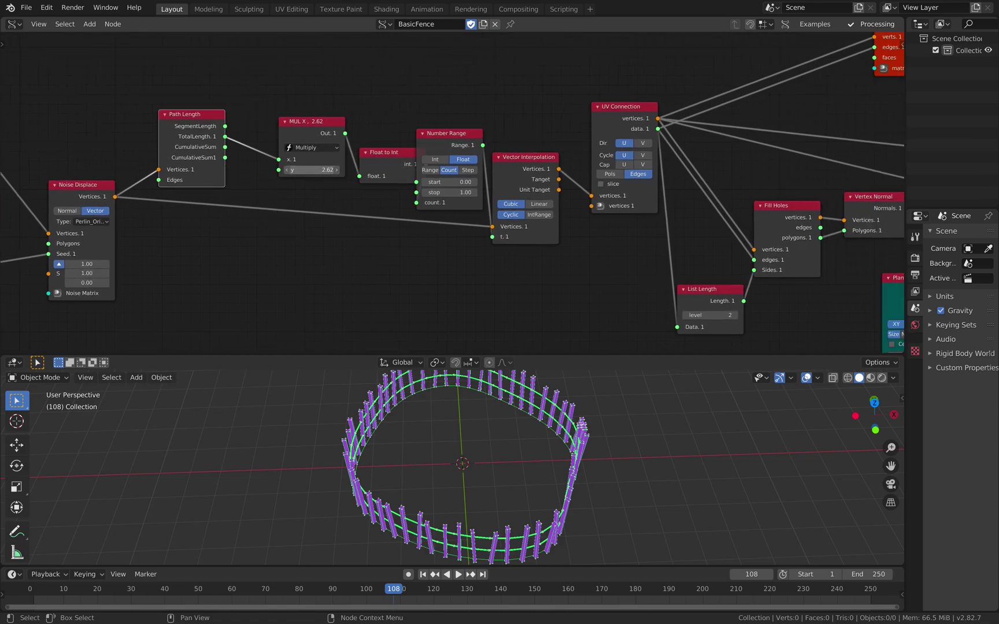
mouse_move(312, 169)
left_mouse_down()
mouse_move(330, 169)
mouse_move(319, 169)
left_mouse_up()
Move the first Viewer Draw node closer to the UV Connection node
middle_click_drag(442, 154, 322, 131)
middle_click_drag(495, 100, 243, 156)
middle_click_drag(414, 130, 347, 160)
left_click_drag(468, 117, 353, 122)
middle_click_drag(370, 174, 381, 107)
middle_click_drag(469, 393, 453, 551)
scroll(497, 444, "up", 1)
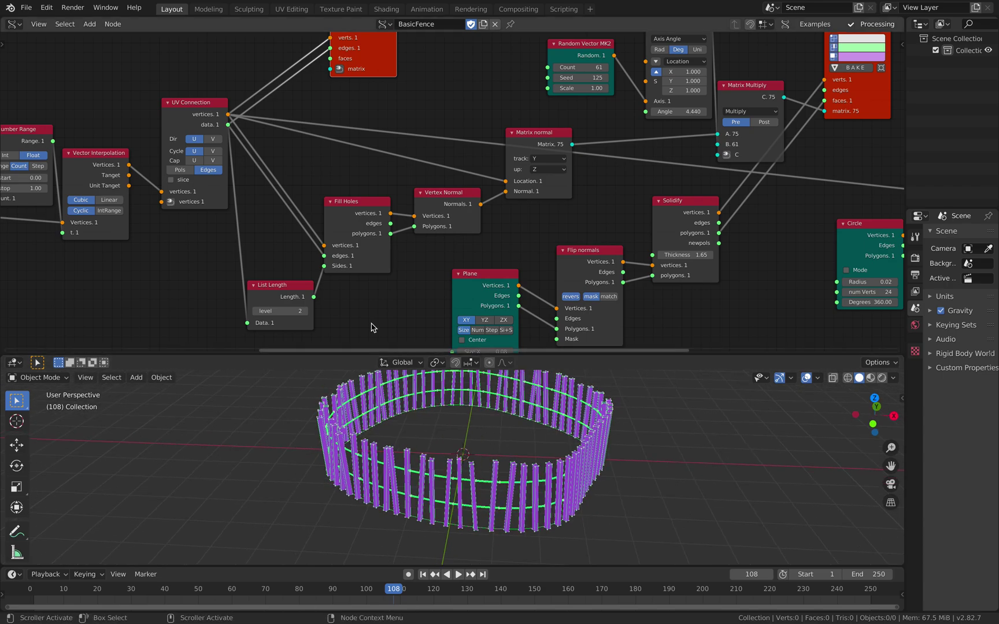
Reposition the List Length and Fill Holes nodes and the Viewer Draw node that displays the pickets
left_click_drag(286, 290, 279, 278)
left_click_drag(357, 217, 357, 216)
mouse_move(357, 216)
middle_mouse_down()
mouse_move(416, 283)
mouse_move(402, 257)
middle_mouse_up()
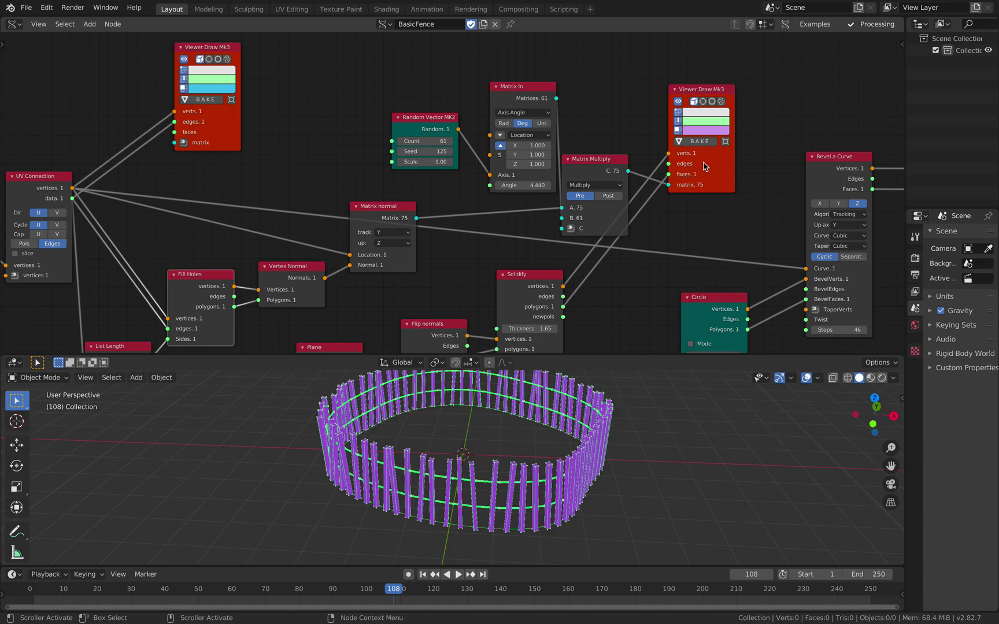
left_click_drag(704, 167, 711, 157)
mouse_move(436, 525)
middle_mouse_down()
mouse_move(452, 518)
mouse_move(430, 512)
middle_mouse_up()
scroll(435, 507, "up", 2)
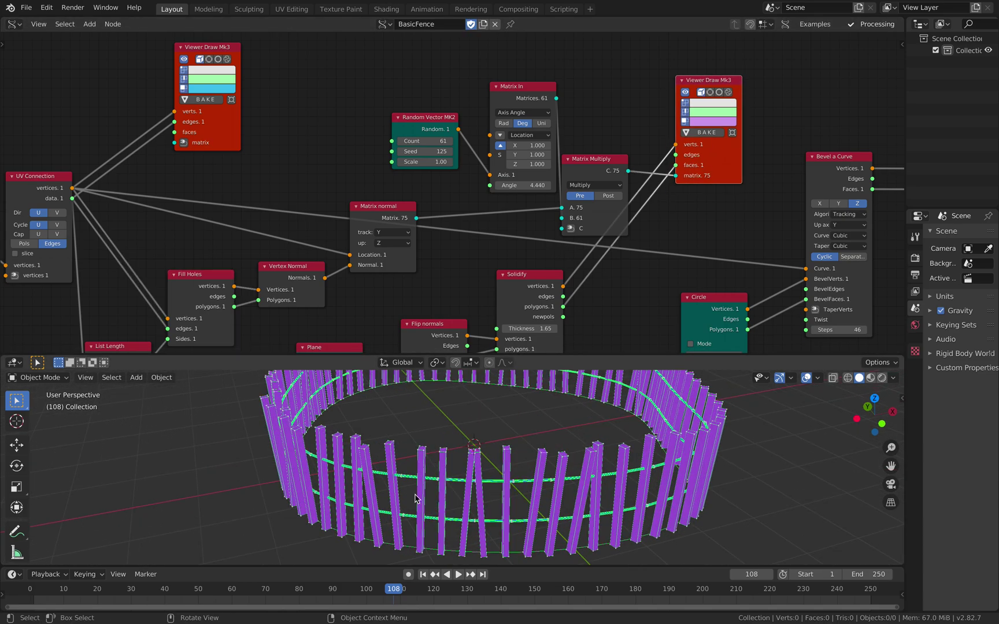
middle_click_drag(367, 472, 440, 481)
middle_click_drag(420, 530, 455, 486)
scroll(456, 485, "down", 2)
Nudge the Plane and Flip Normals nodes that build the picket shape
middle_click_drag(432, 267, 452, 208)
left_click_drag(445, 246, 441, 247)
middle_click_drag(369, 266, 358, 222)
left_click_drag(335, 233, 316, 217)
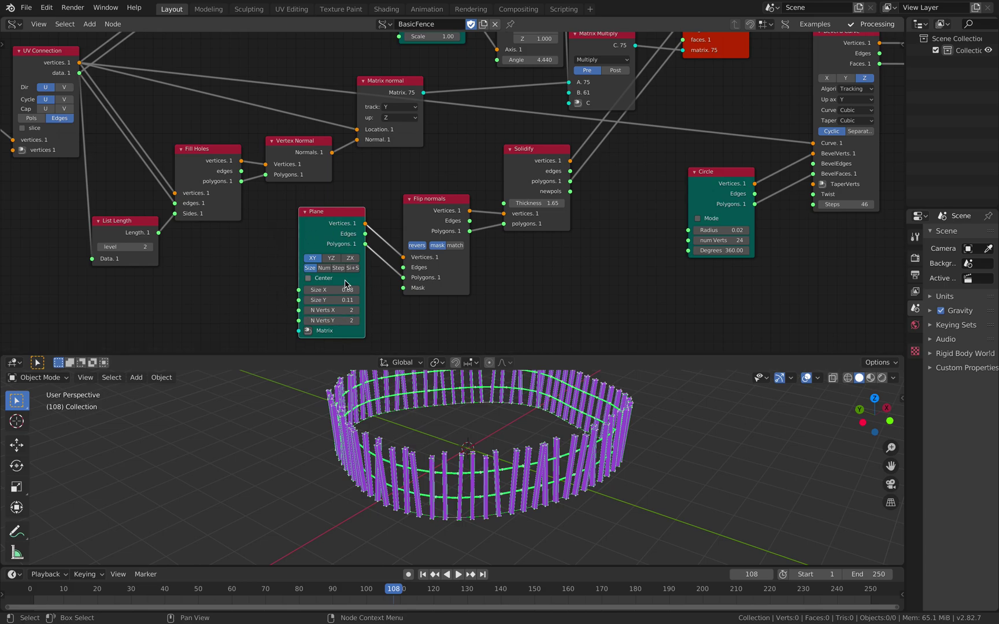
left_click_drag(429, 220, 422, 217)
middle_click_drag(416, 234, 376, 253)
Set the Solidify thickness to 1.53 and space out the Plane, Flip Normals and Solidify nodes
mouse_move(455, 233)
left_mouse_down()
mouse_move(472, 232)
mouse_move(443, 233)
mouse_move(451, 232)
left_mouse_up()
left_click_drag(353, 260, 352, 326)
left_click_drag(269, 246, 265, 288)
middle_click_drag(367, 244, 381, 188)
left_click_drag(456, 148, 463, 164)
middle_click_drag(427, 165, 424, 244)
left_click_drag(480, 221, 479, 214)
middle_click_drag(511, 247, 477, 249)
middle_click_drag(618, 114, 521, 200)
scroll(535, 191, "up", 2)
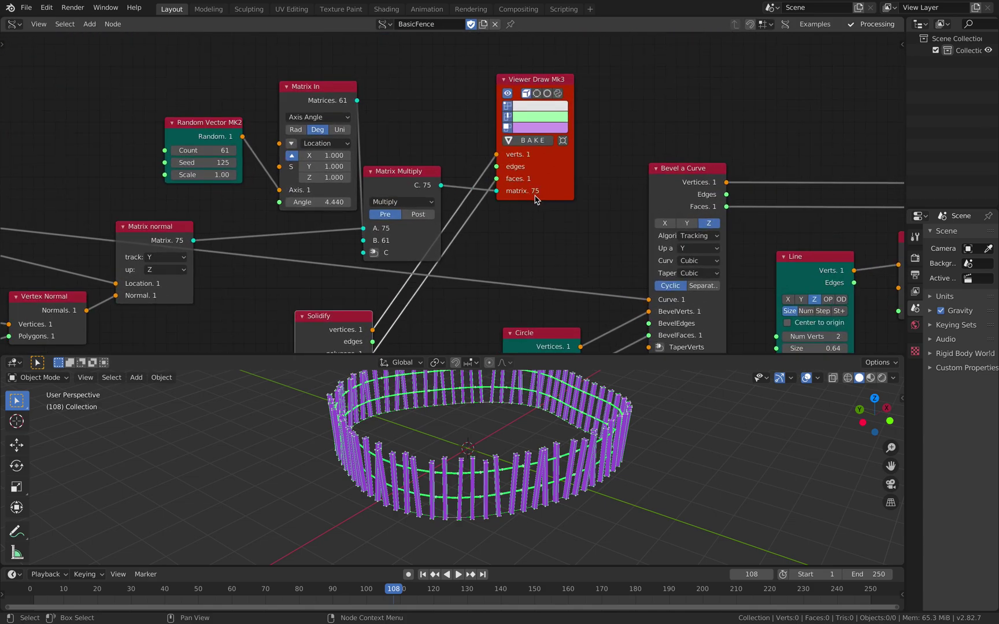
middle_click_drag(489, 447, 518, 451)
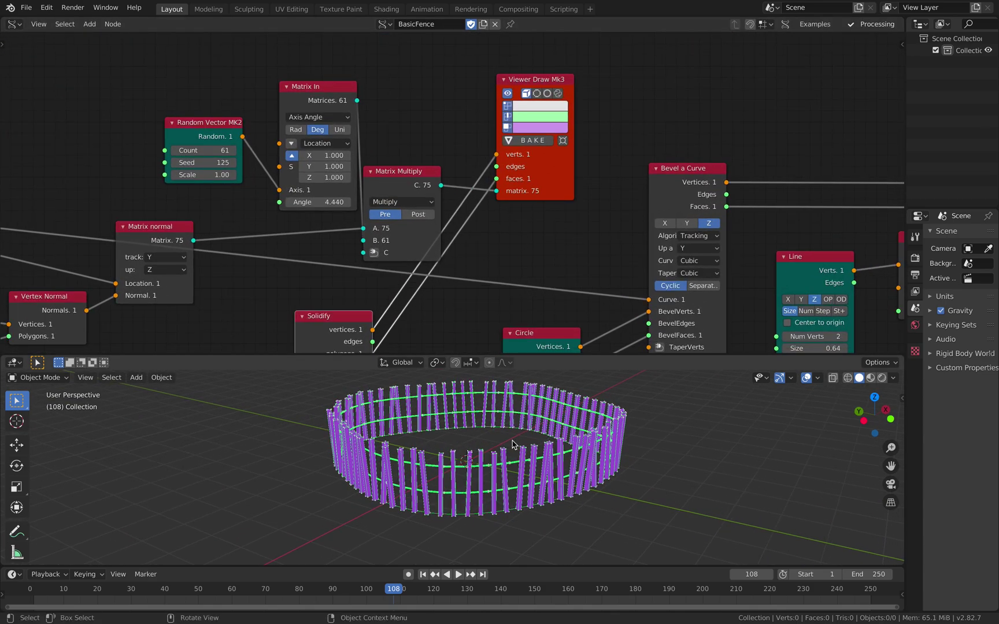
Add a Random Num Gen node and connect its Value output to the Solidify node's Thickness
middle_click_drag(343, 327, 460, 207)
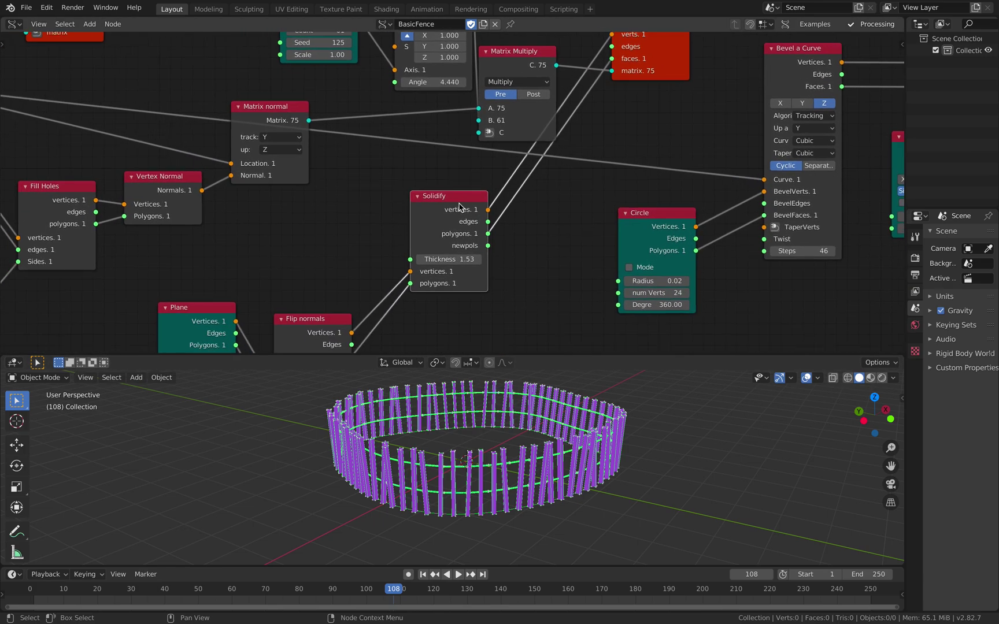
key("shift+a")
left_click(379, 210)
type("random n")
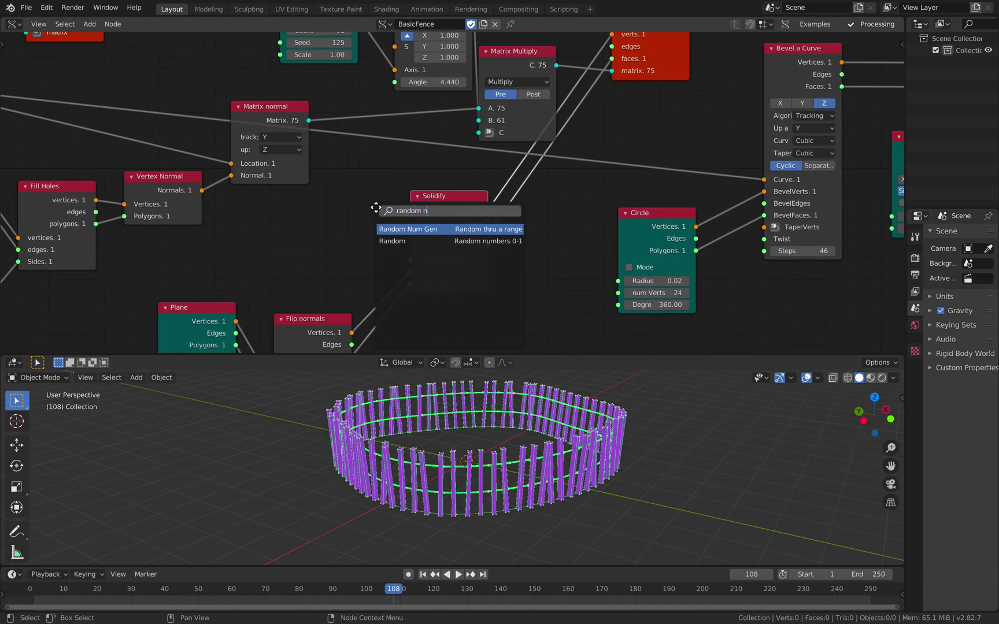
key("Return")
left_click(334, 211)
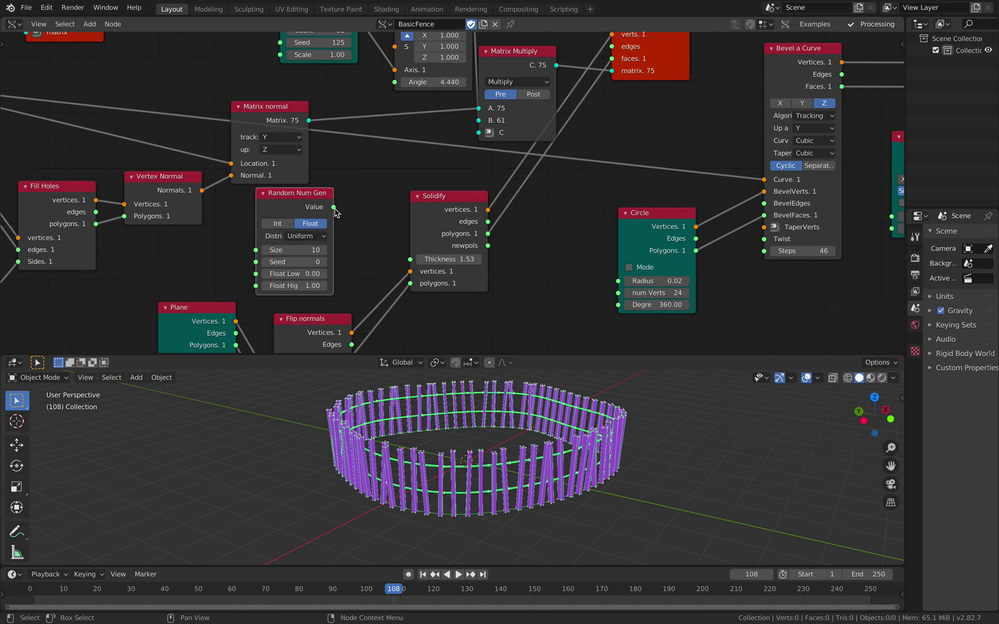
left_click_drag(405, 255, 409, 258)
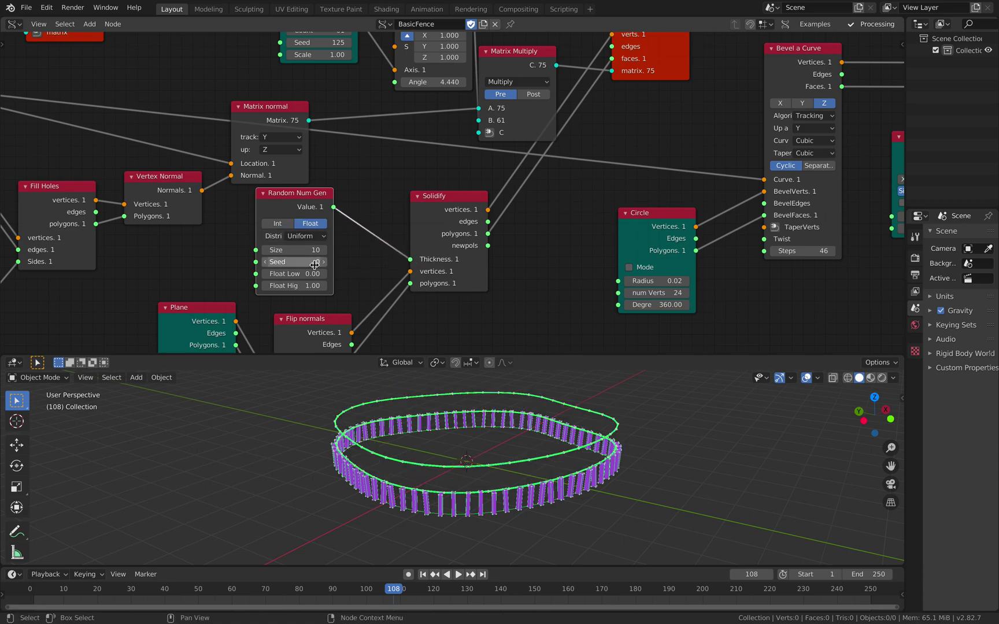
Try a random float range of 1.44 to 2.38 with different seeds for the picket heights, and delete the generator node
left_click_drag(311, 274, 384, 288)
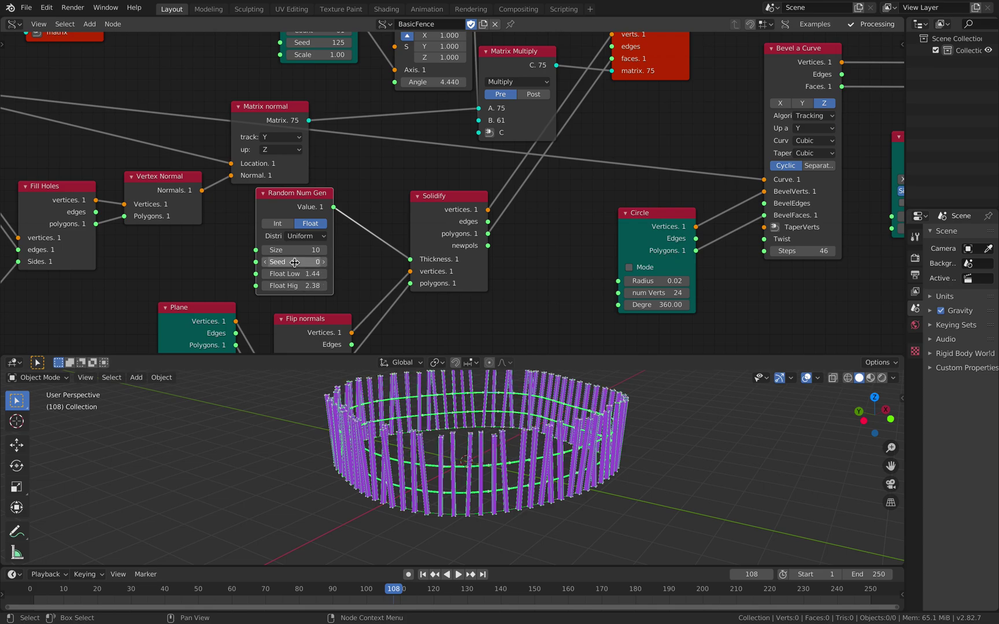
mouse_move(294, 262)
left_mouse_down()
mouse_move(353, 262)
mouse_move(304, 250)
left_mouse_up()
left_click_drag(299, 261, 376, 262)
key("x")
Move the Matrix Multiply and Matrix In nodes up to tidy the picket placement branch
middle_click_drag(441, 204, 396, 213)
left_click_drag(400, 207, 394, 217)
middle_click_drag(414, 204, 334, 229)
middle_click_drag(345, 168, 308, 235)
left_click_drag(362, 152, 373, 104)
left_click_drag(276, 68, 264, 49)
middle_click_drag(429, 153, 444, 126)
middle_click_drag(444, 194, 481, 188)
middle_click_drag(435, 428, 444, 428)
Add a Cylinder node and place it above the Matrix Multiply node
middle_click_drag(457, 80, 464, 260)
key("alt+space")
type("cyli")
key("Return")
left_click(386, 334)
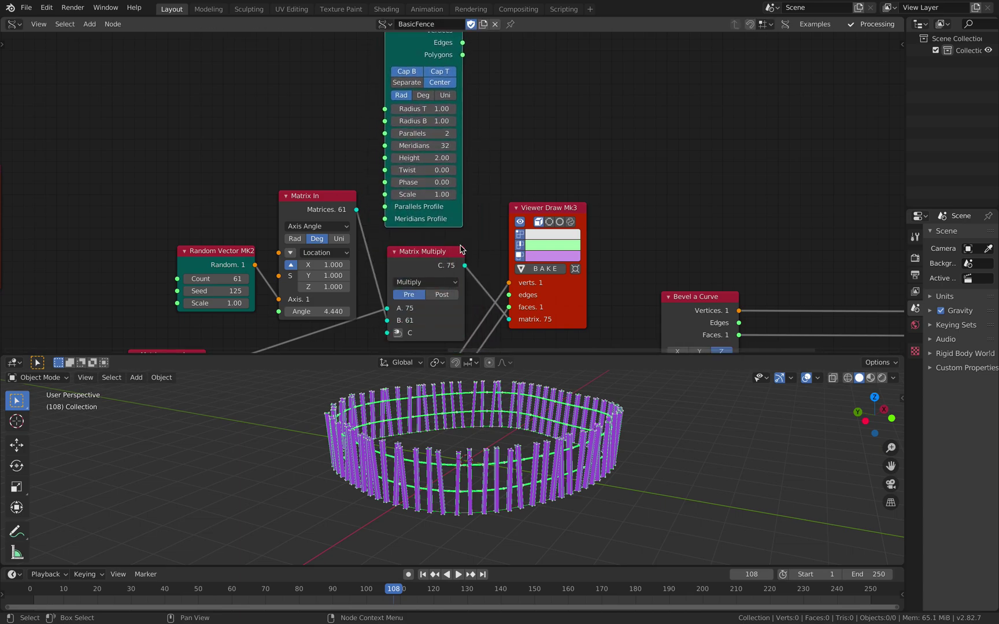
Move the pickets' Viewer Draw node beside the Cylinder and connect Cylinder Vertices and Polygons to its verts and faces
middle_click_drag(435, 280, 400, 314)
left_click_drag(508, 240, 536, 141)
middle_click_drag(444, 146, 457, 193)
left_click_drag(442, 111, 515, 289)
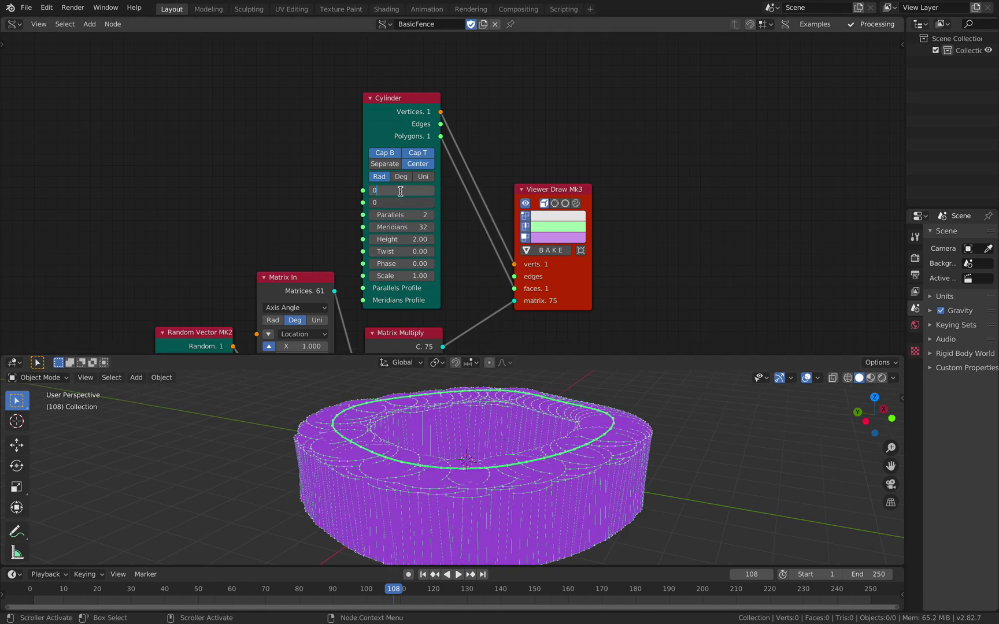
Set the Cylinder's top and bottom radius to 0.03
key("Return")
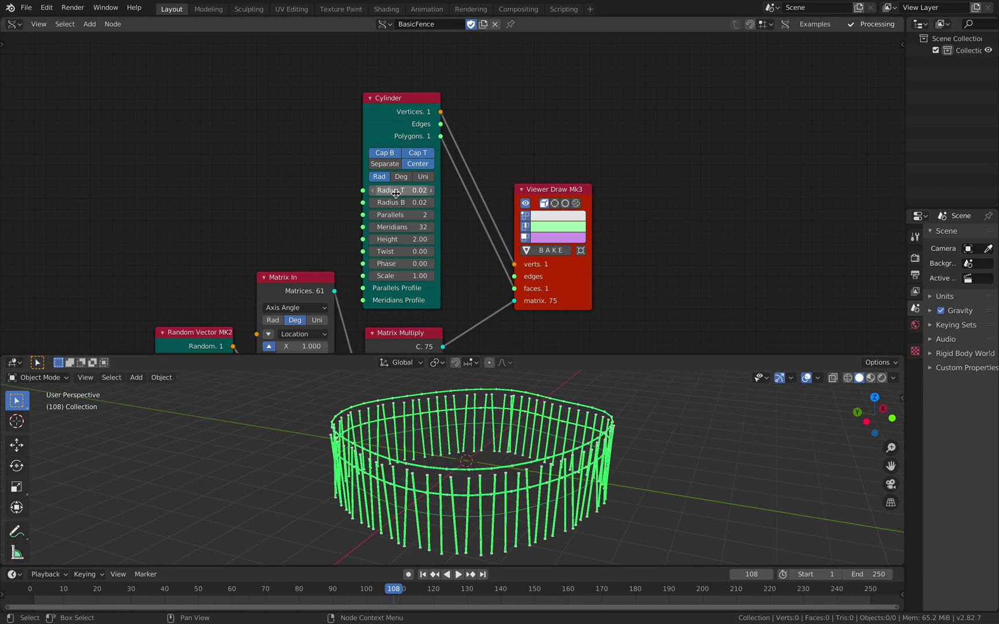
left_click_drag(401, 190, 409, 190)
middle_click_drag(464, 380, 521, 433)
Set the Cylinder's height to 2.42 and turn off its Center option
middle_click_drag(584, 300, 512, 157)
mouse_move(649, 212)
middle_mouse_down()
mouse_move(514, 167)
mouse_move(479, 179)
mouse_move(531, 219)
middle_mouse_up()
middle_click_drag(324, 116, 477, 238)
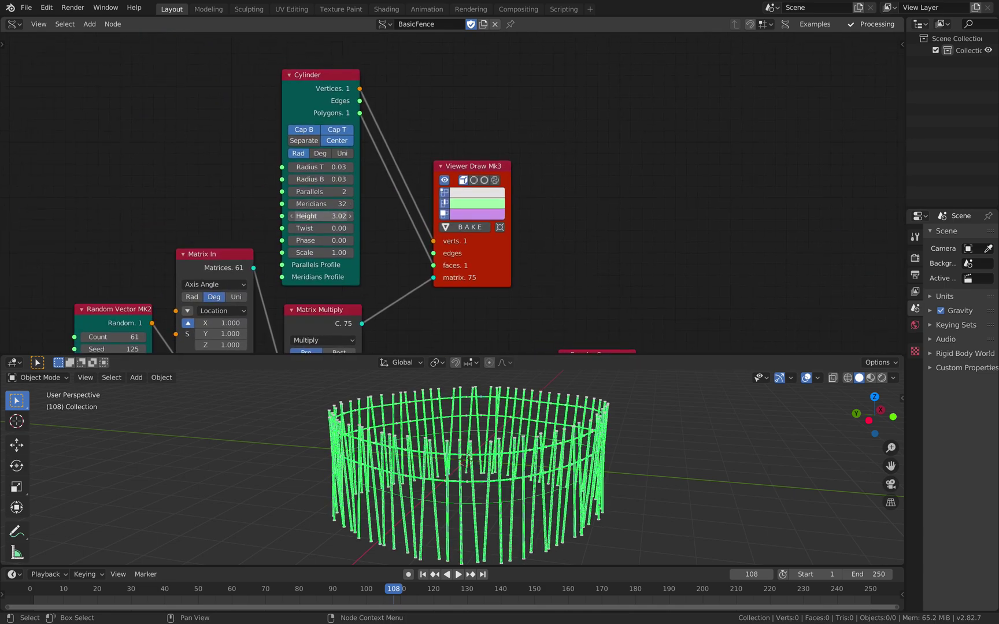
left_click_drag(321, 216, 345, 216)
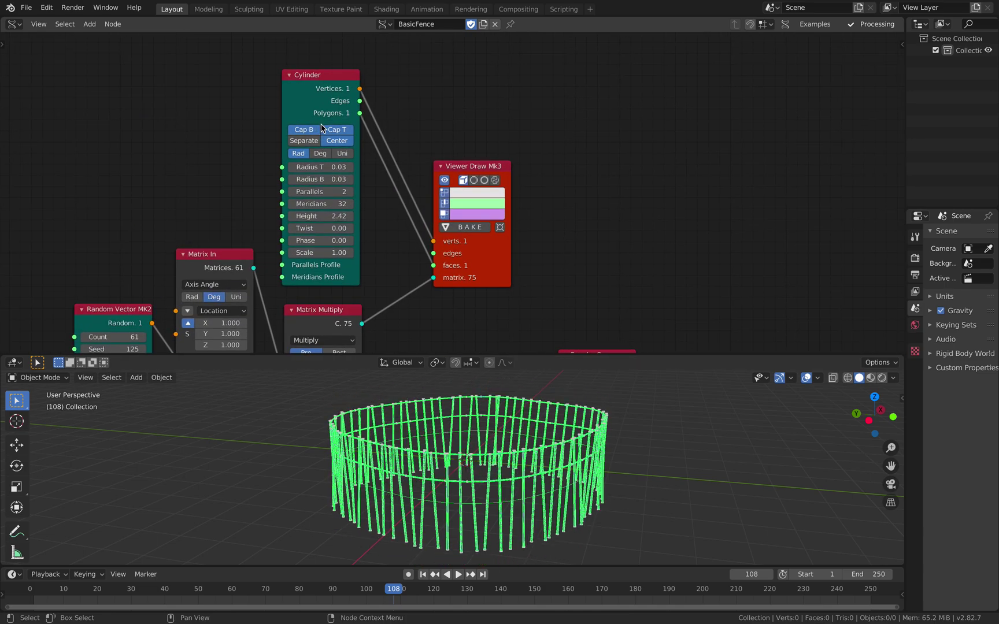
left_click(332, 141)
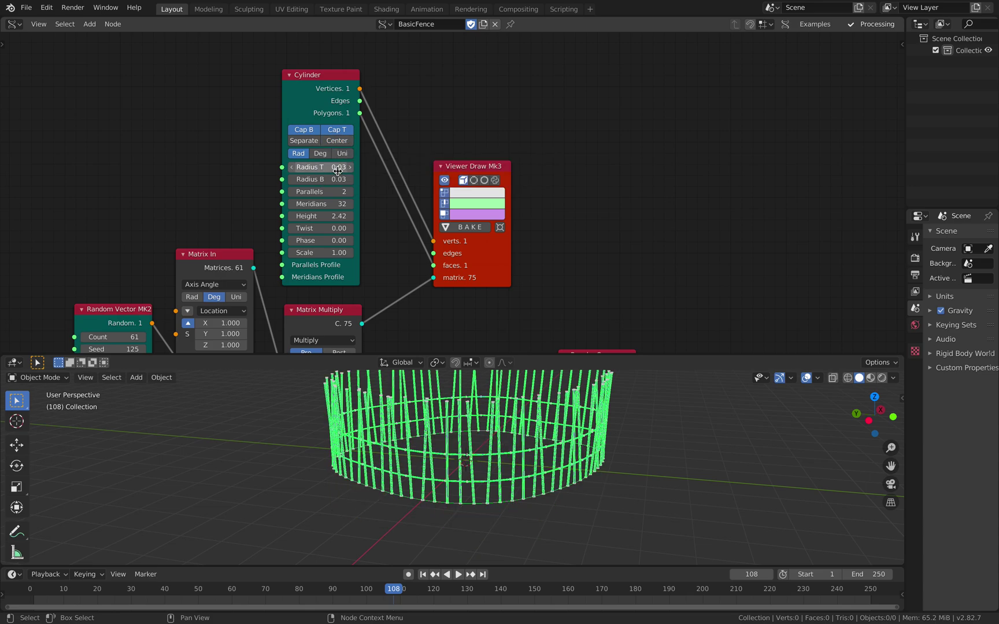
Set the Cylinder's height to 1.64 and move the pickets' Viewer Draw node farther from the Cylinder
left_click_drag(331, 214, 290, 213)
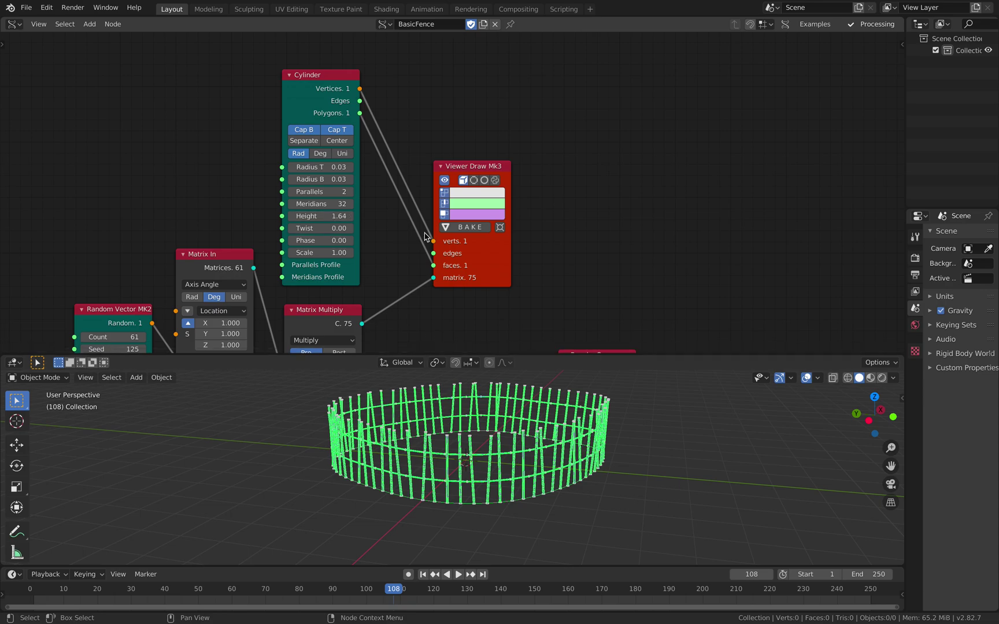
left_click_drag(472, 164, 511, 162)
scroll(499, 424, "up", 4)
scroll(498, 424, "down", 3)
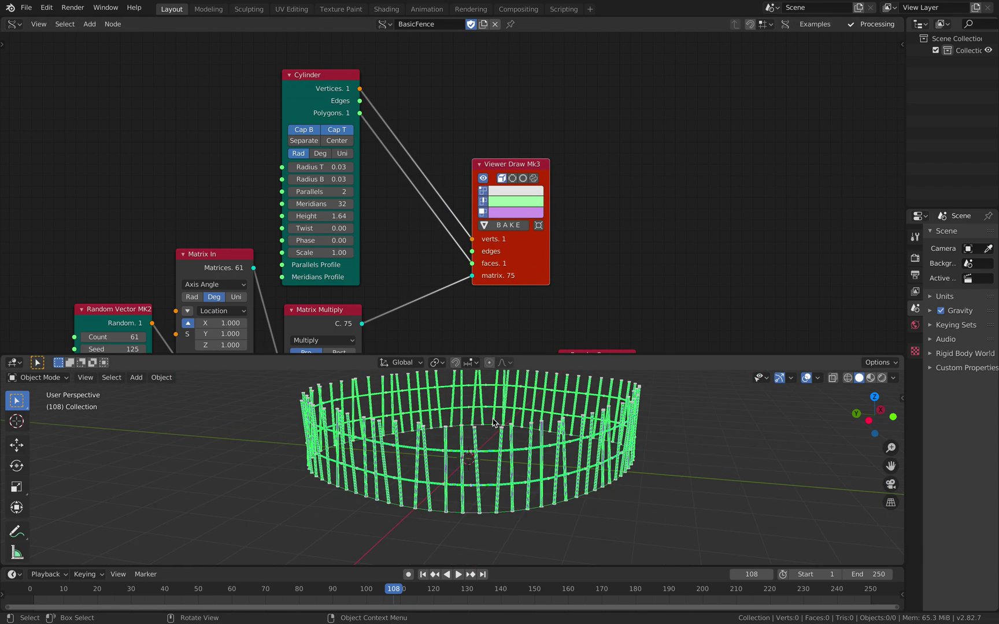
middle_click_drag(498, 424, 512, 440)
Add a Random Num Gen node beside the Cylinder's input side and switch it to Float
middle_click_drag(247, 183, 323, 190)
key("shift+a")
left_click(264, 168)
type("random num")
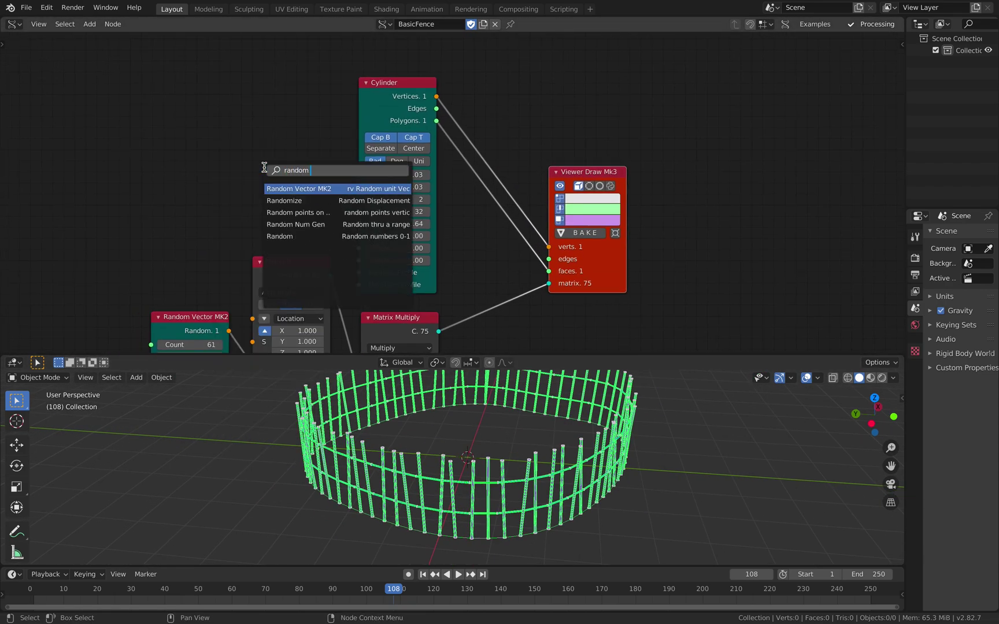
key("Return")
left_click(195, 109)
left_click(249, 144)
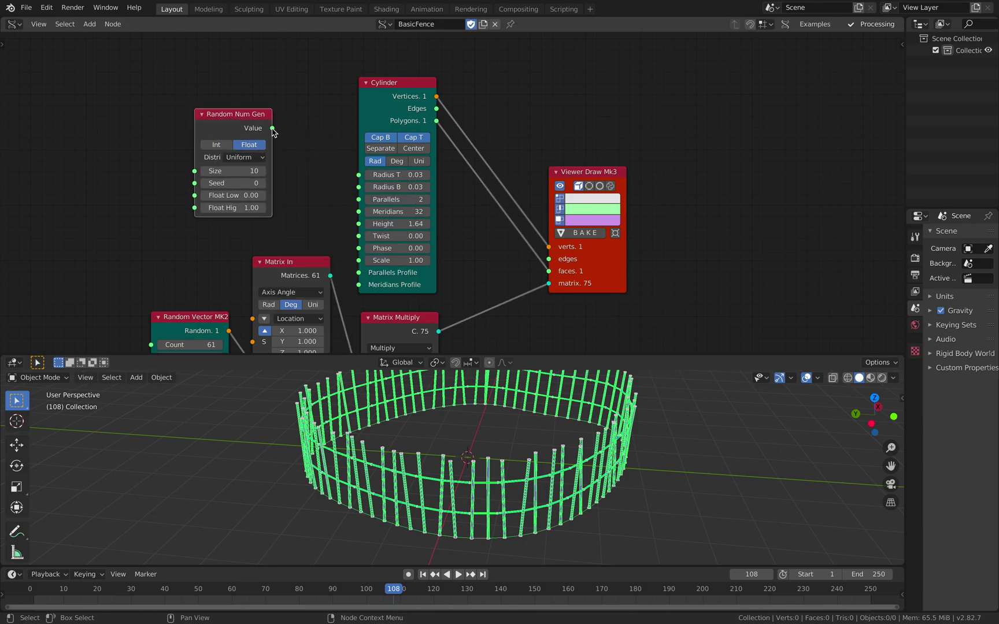
Connect the Random Num Gen's Value to the Cylinder's Height and set its Size to 48 and Float High to 1.78
left_click_drag(358, 223, 358, 225)
left_click_drag(243, 196, 347, 196)
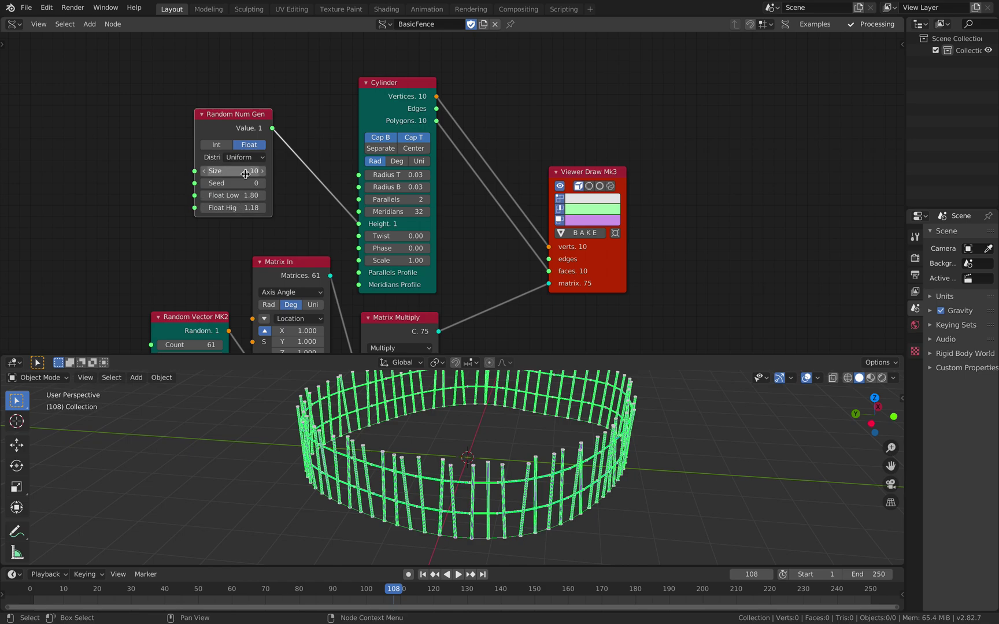
mouse_move(238, 184)
left_mouse_down()
mouse_move(249, 183)
mouse_move(241, 171)
mouse_move(255, 172)
left_mouse_up()
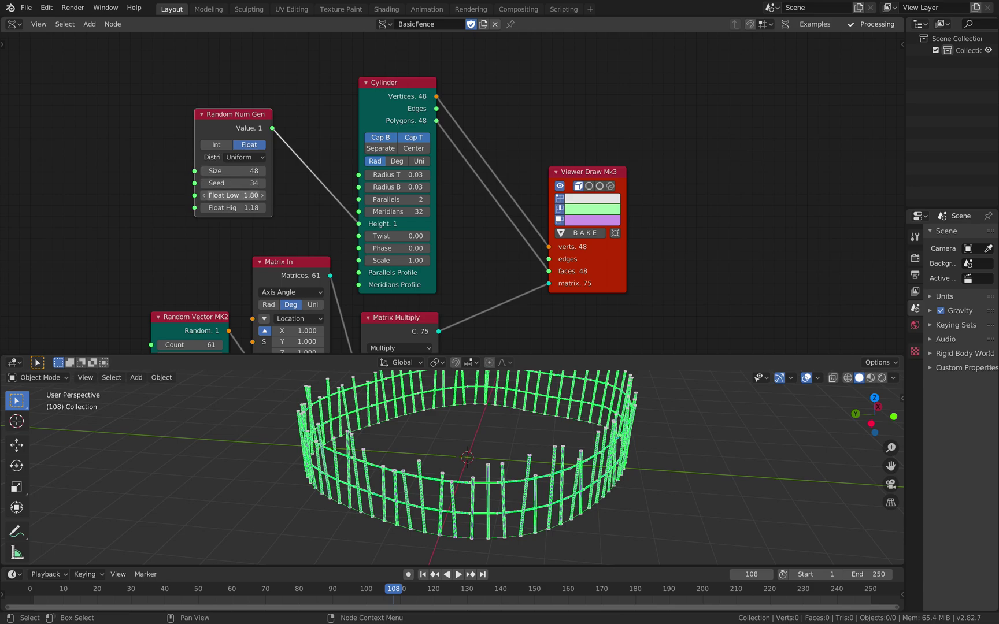
left_click_drag(234, 208, 251, 207)
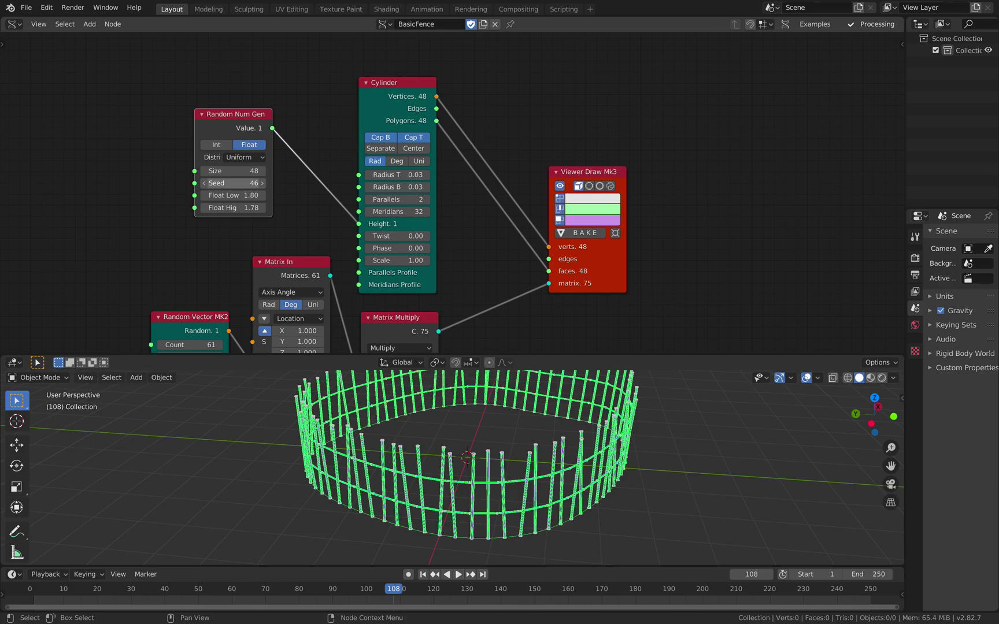
Set the Random Num Gen's Seed to 90 and Float Low to 1.38
middle_click_drag(463, 497, 413, 445)
left_click_drag(231, 183, 266, 183)
mouse_move(498, 474)
middle_mouse_down()
mouse_move(513, 490)
mouse_move(508, 433)
mouse_move(379, 446)
mouse_move(422, 442)
mouse_move(501, 466)
middle_mouse_up()
middle_click_drag(410, 471, 469, 444)
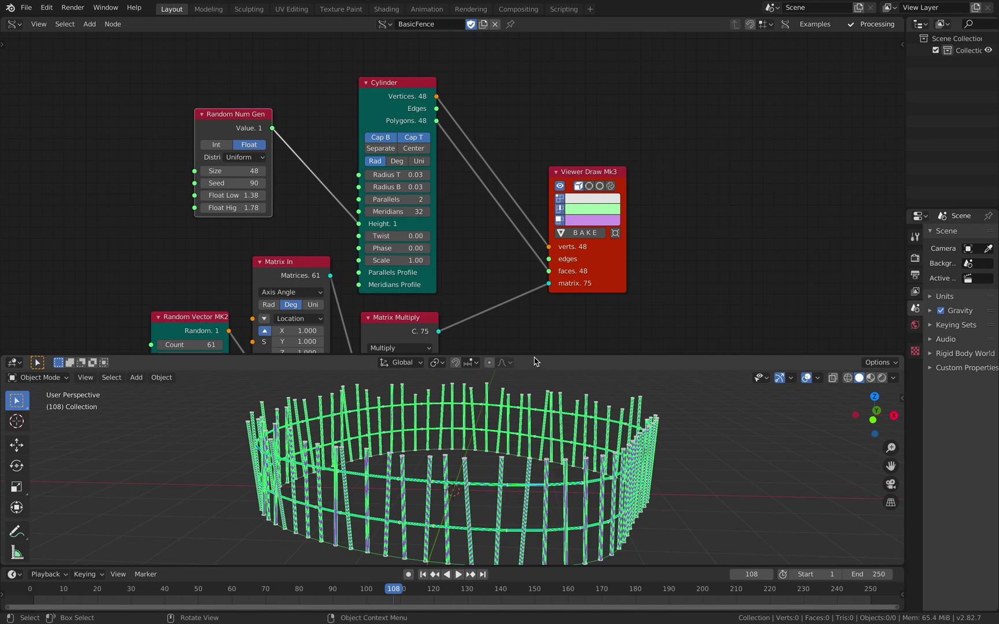
Enlarge the 3D viewport and toggle the pickets' Viewer Draw display off and on
left_click_drag(535, 356, 536, 296)
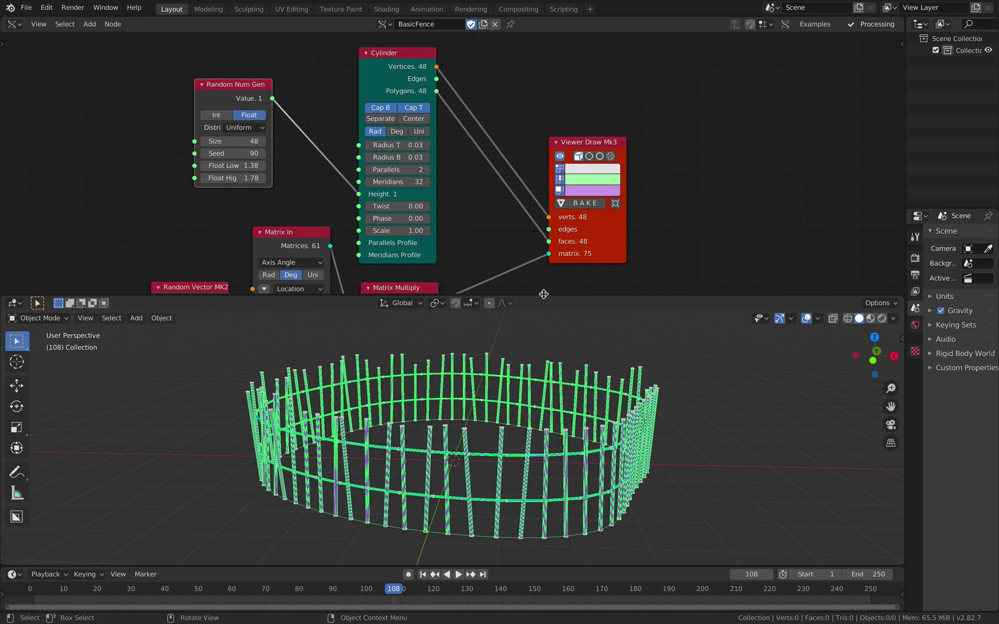
left_click(560, 158)
left_click(560, 159)
left_click(560, 158)
left_click(559, 158)
Move the Line and Move nodes slightly away from Bevel a Curve and set the Line's Num Verts to 4
middle_click_drag(547, 289, 514, 249)
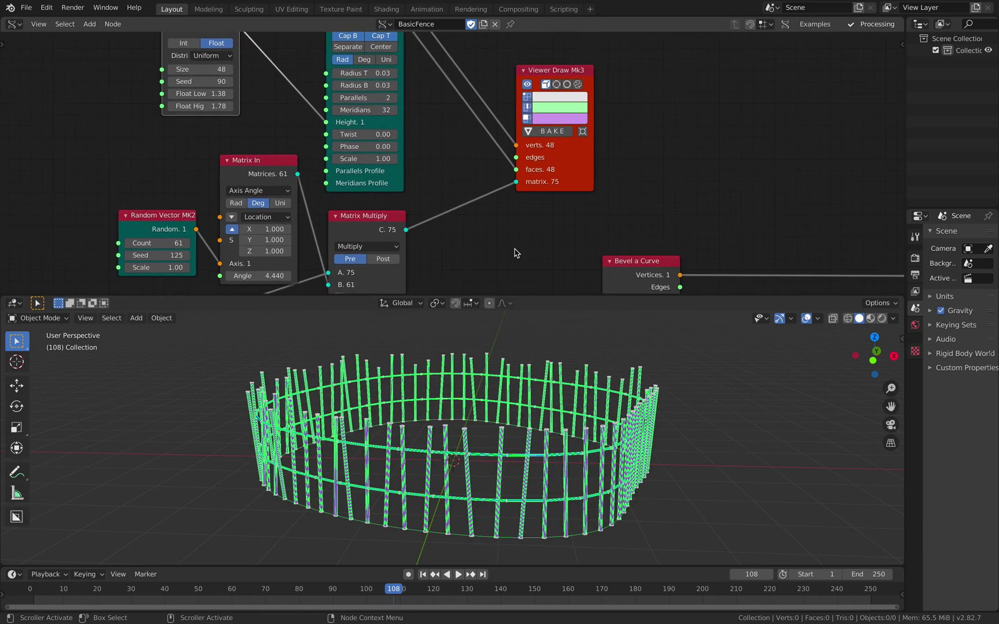
middle_click_drag(524, 474, 543, 504)
middle_click_drag(514, 292, 484, 140)
left_click(476, 109)
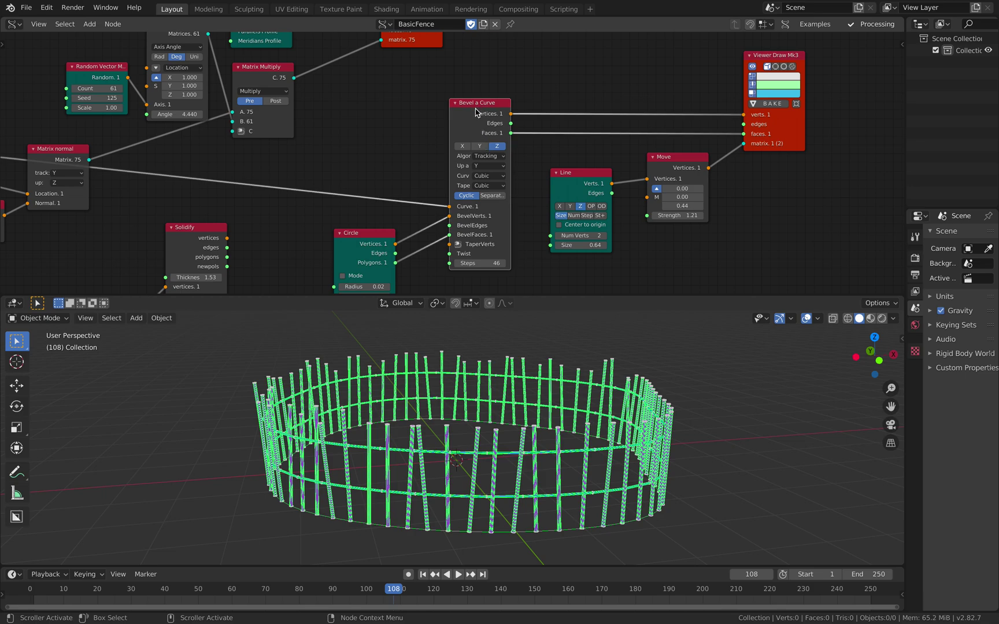
left_click_drag(656, 172, 672, 176)
left_click_drag(601, 181, 616, 183)
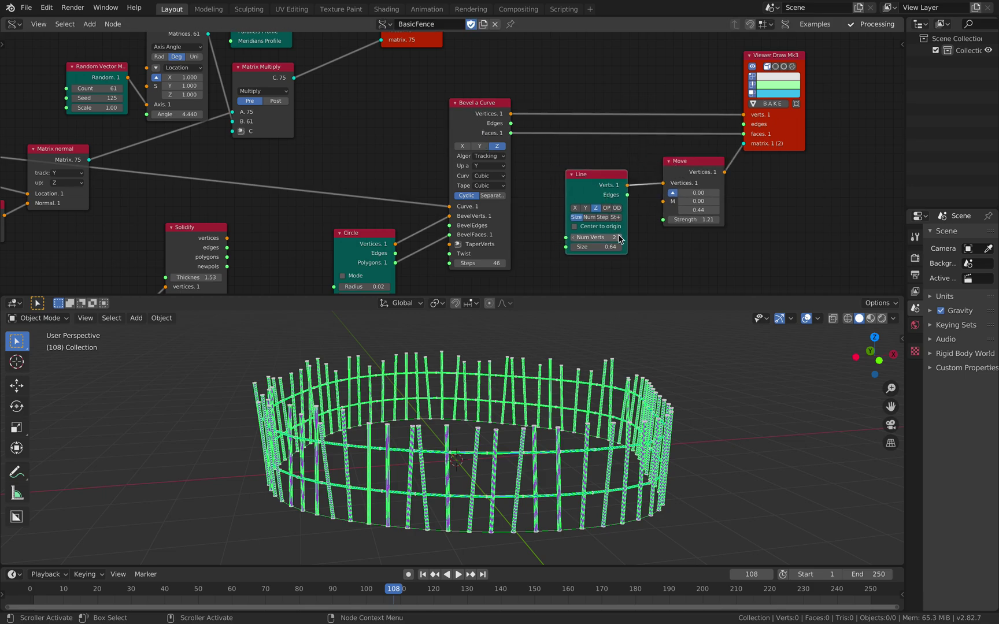
left_click(620, 238)
left_click(620, 237)
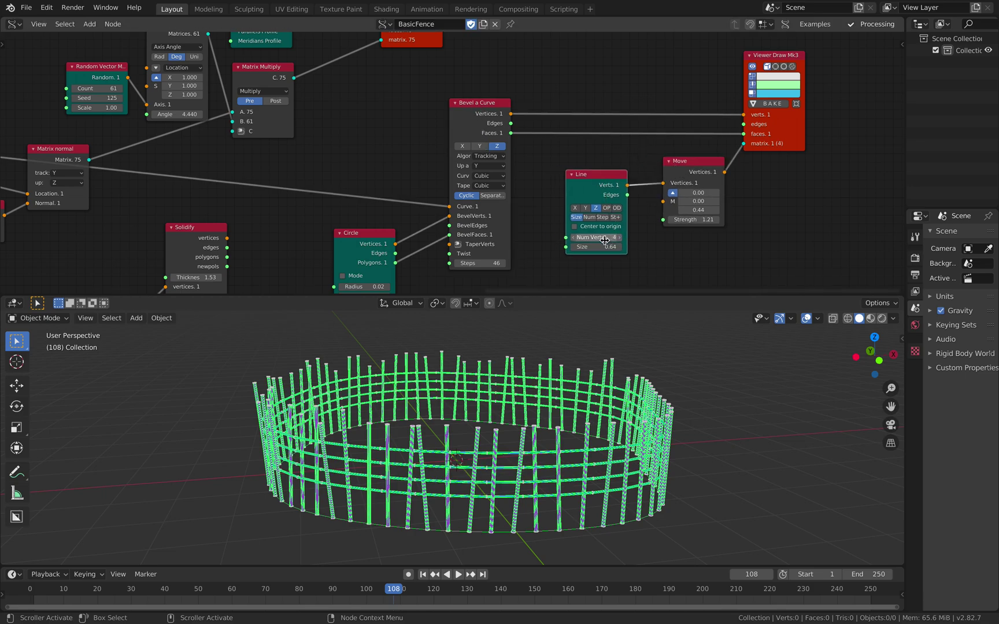
Try the Line node's Num mode with a smaller step and return the node to Size mode
scroll(604, 236, "up", 3)
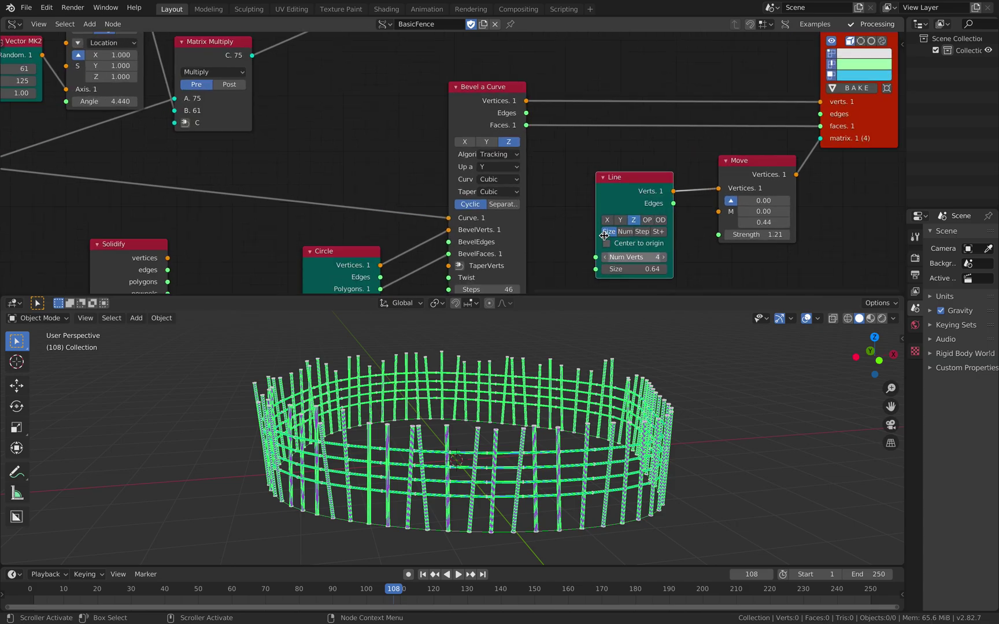
left_click(640, 231)
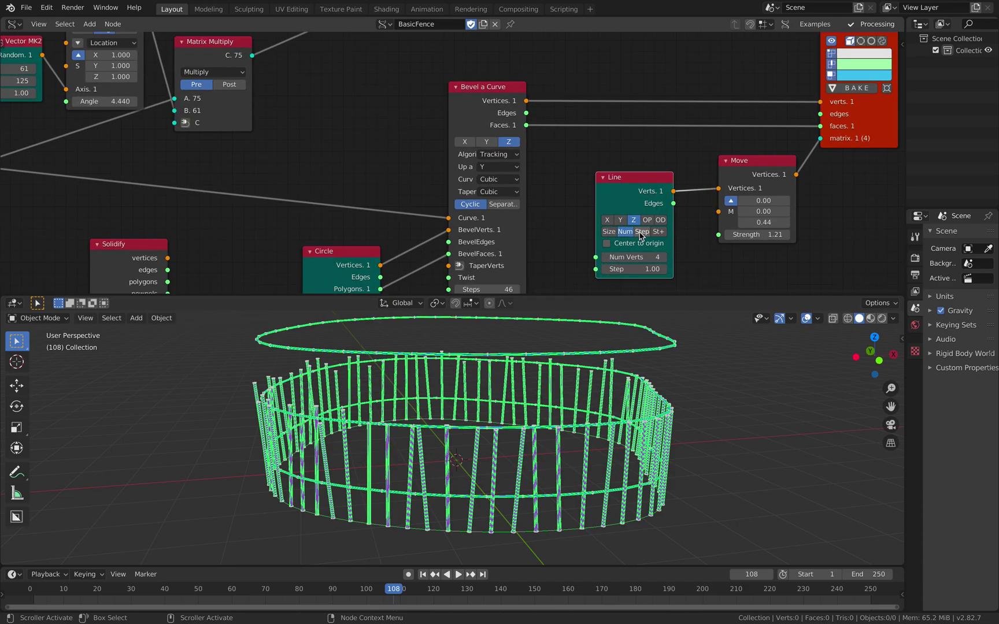
left_click(624, 232)
left_click_drag(634, 269, 599, 269)
middle_click_drag(734, 251, 717, 226)
left_click(592, 208)
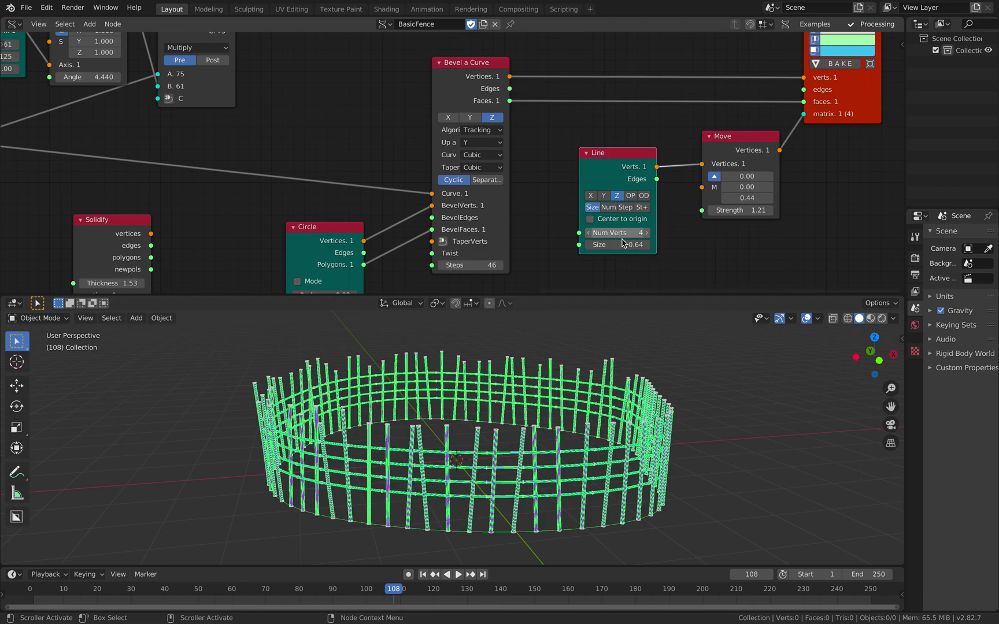
Set the Line's Size to 0.89 and Num Verts to 3, and the Move node's Z value to 0.22
left_click_drag(617, 244, 634, 245)
left_click_drag(744, 199, 726, 198)
mouse_move(617, 245)
left_mouse_down()
mouse_move(640, 239)
mouse_move(613, 245)
left_mouse_up()
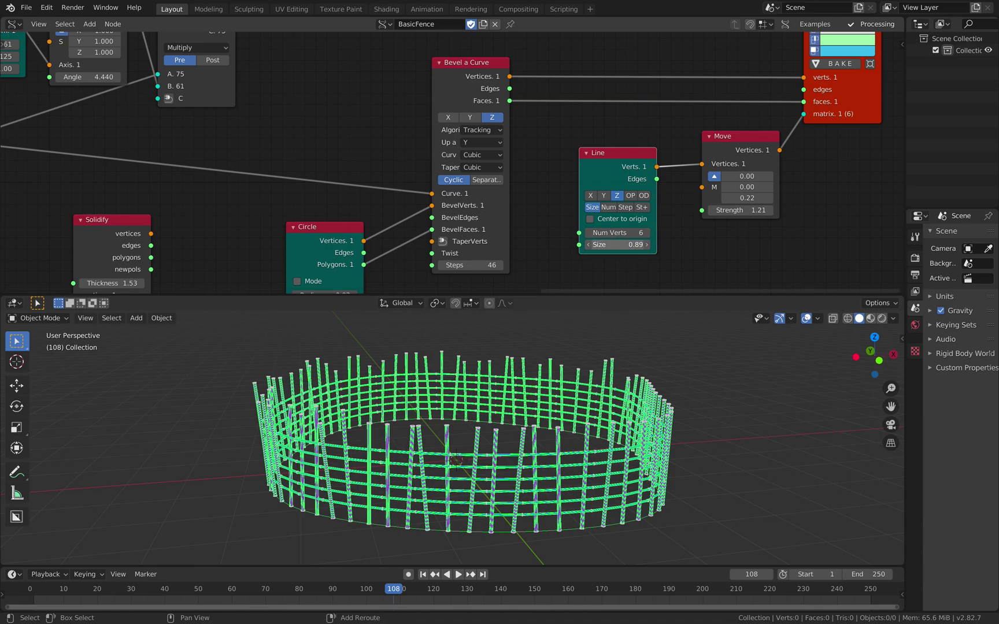
key("Return")
Rearrange the rail nodes, including Viewer Draw, Move and Bevel a Curve, to open up space ahead of Bevel a Curve
middle_click_drag(683, 238, 469, 245)
left_click_drag(655, 123, 745, 102)
left_click_drag(529, 157, 574, 169)
middle_click_drag(338, 90, 388, 130)
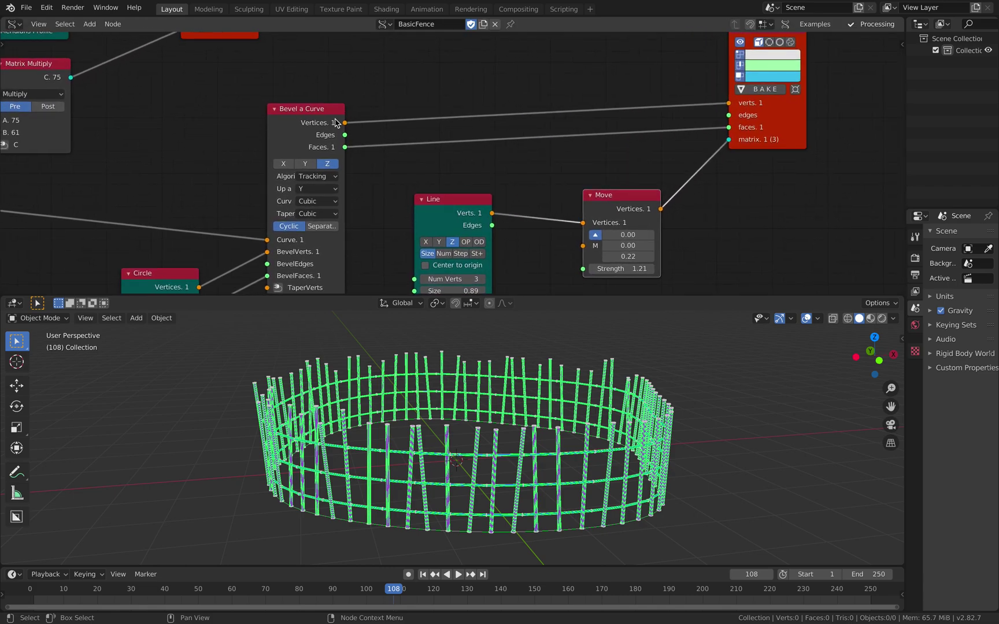
left_click_drag(335, 119, 368, 89)
middle_click_drag(227, 240, 536, 115)
left_click_drag(464, 145, 519, 137)
middle_click_drag(516, 153, 516, 154)
mouse_move(526, 207)
left_mouse_down("shift")
mouse_move(563, 207)
mouse_move(530, 207)
left_mouse_up("shift")
middle_click_drag(451, 179, 491, 248)
middle_click_drag(140, 116, 478, 152)
left_click_drag(177, 130, 188, 133)
middle_click_drag(380, 160, 116, 171)
middle_click_drag(544, 184, 366, 189)
Add a Randomize node on the link feeding the Curve input of Bevel a Curve
scroll(479, 191, "up", 2)
middle_click_drag(479, 190, 431, 155)
key("shift+a")
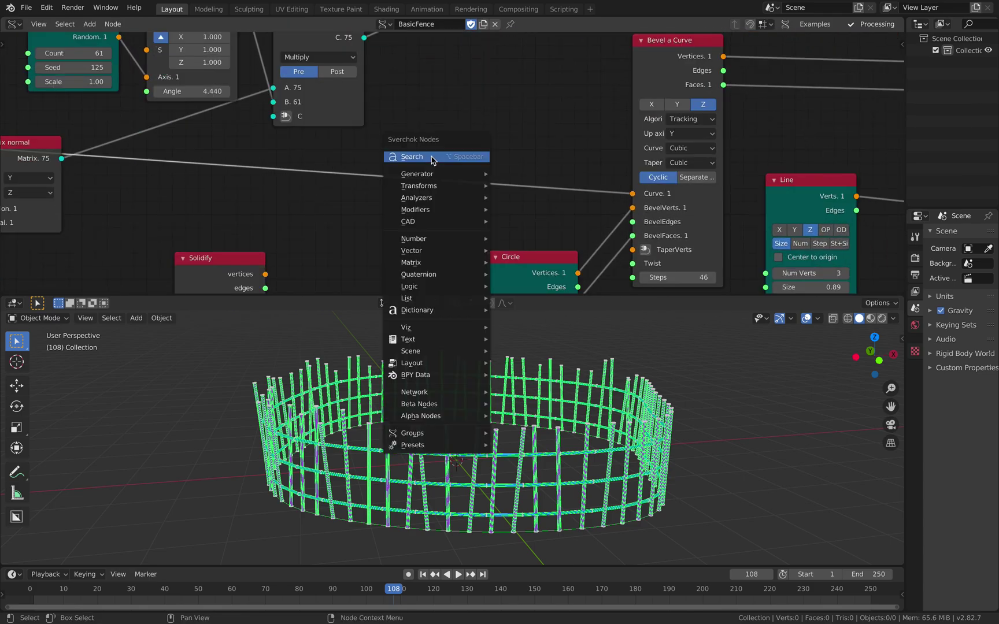
type("randomize")
key("Return")
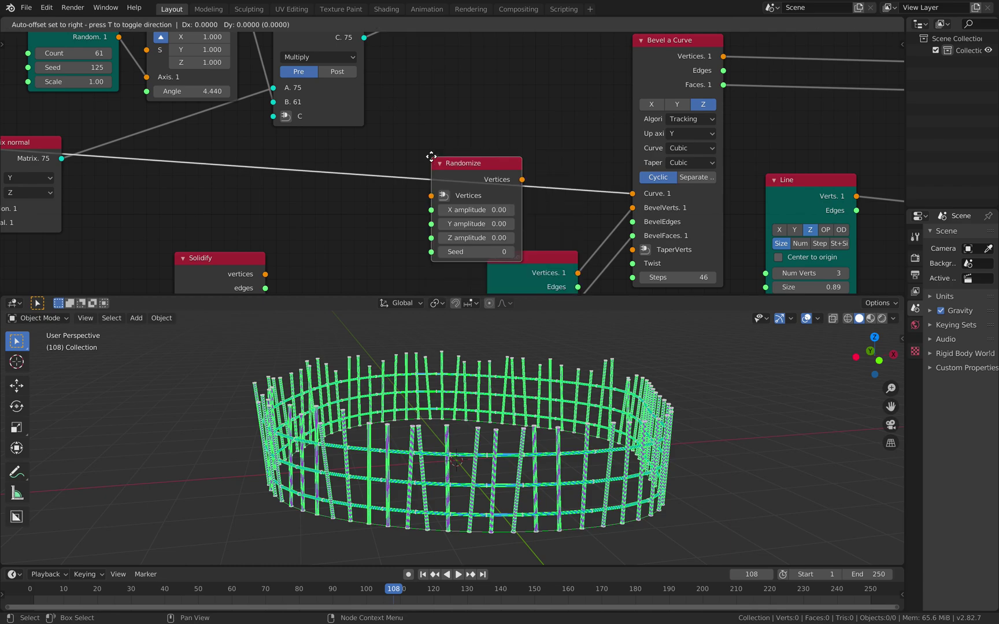
left_click(437, 141)
Adjust the Randomize node's X, Y and Z amplitudes and seed to make the rails uneven
mouse_move(482, 219)
left_mouse_down()
mouse_move(483, 194)
mouse_move(486, 220)
mouse_move(503, 233)
left_mouse_up()
scroll(504, 407, "down", 2)
middle_click_drag(504, 407, 486, 406)
scroll(495, 407, "up", 3)
scroll(497, 404, "down", 4)
scroll(543, 173, "down", 1)
Bake the pickets and rails from both Viewer Draw nodes into mesh objects
middle_click_drag(521, 179, 356, 245)
middle_click_drag(490, 179, 682, 215)
left_click(280, 146)
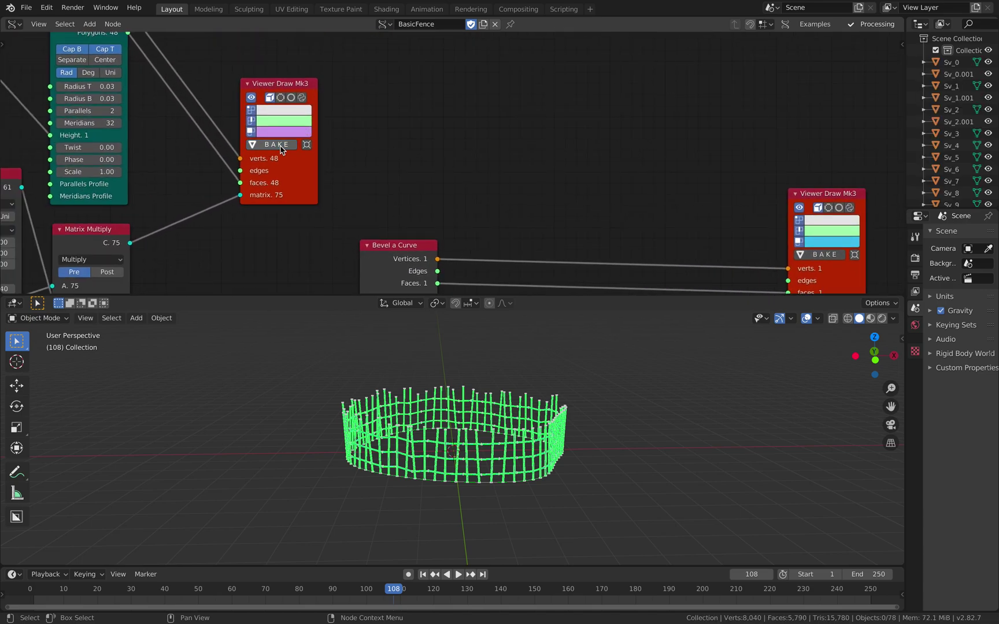
scroll(991, 83, "down", 3)
scroll(992, 84, "up", 4)
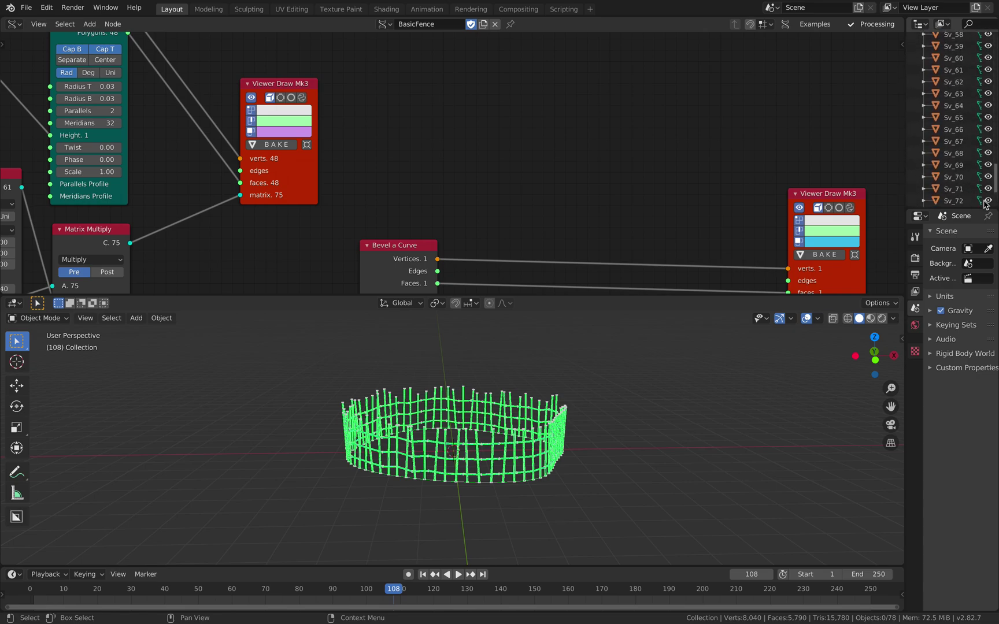
Move both Viewer Draw nodes farther away from the nodes feeding them
middle_click_drag(761, 197, 698, 94)
mouse_move(772, 190)
left_mouse_down()
mouse_move(815, 167)
mouse_move(845, 168)
left_mouse_up()
mouse_move(283, 69)
middle_mouse_down()
mouse_move(403, 160)
mouse_move(487, 192)
middle_mouse_up()
left_click_drag(419, 103, 444, 70)
Set the Random Num Gen's Size to 75 to match the number of picket matrices
middle_click_drag(388, 98, 466, 135)
scroll(463, 204, "up", 1)
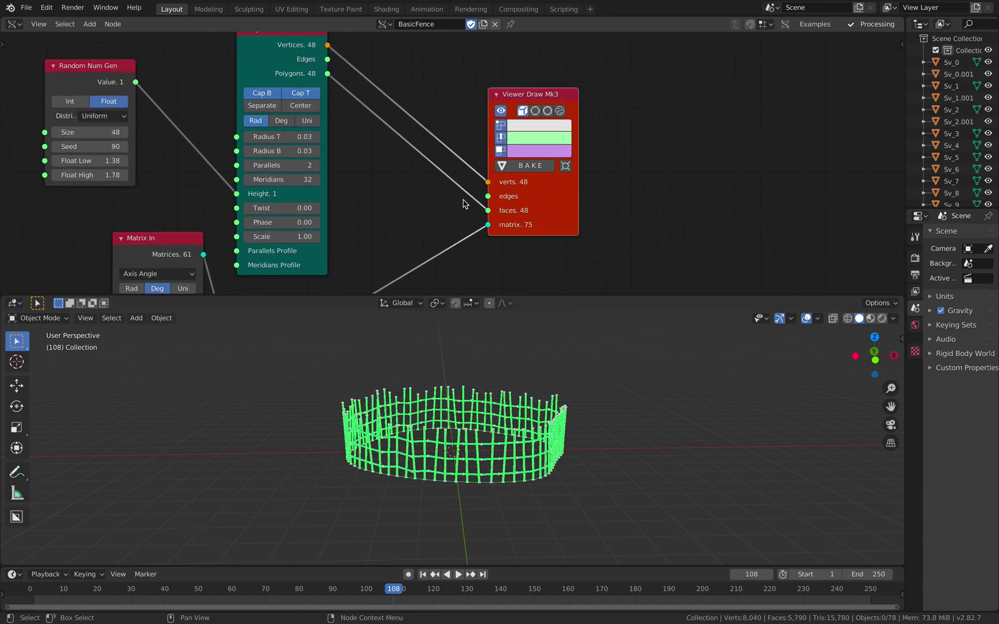
middle_click_drag(403, 172, 450, 180)
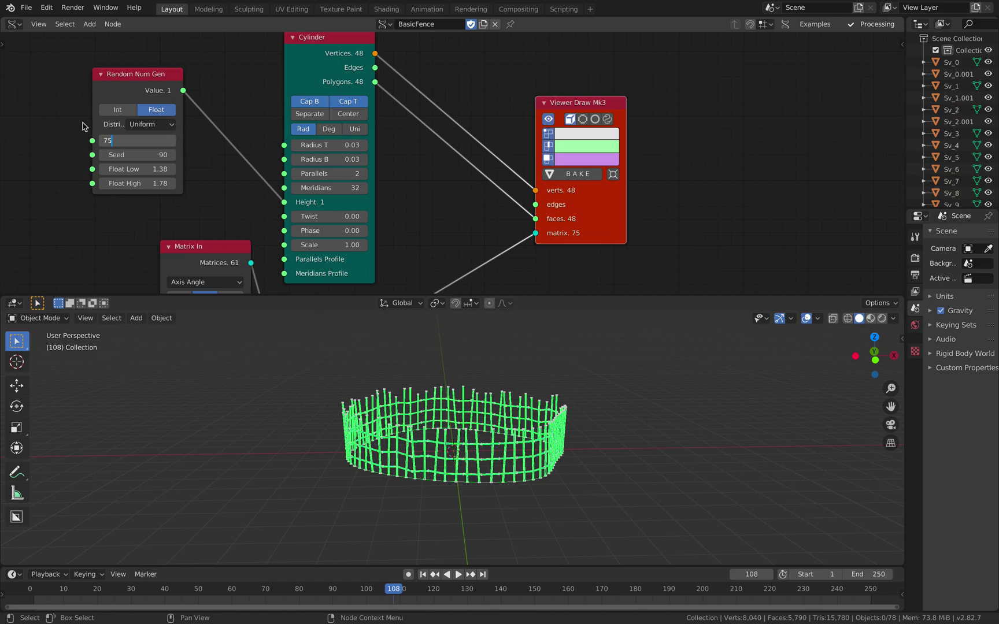
key("Return")
Select all baked fence meshes, move them beside the green live preview and deselect them
middle_click_drag(597, 353, 590, 375)
scroll(587, 363, "up", 2)
scroll(590, 375, "up", 2)
scroll(591, 379, "down", 3)
key("a")
key("g")
key("Return")
key("KP_Decimal")
key("g")
left_click(519, 421)
key("alt+a")
Maximize the 3D viewport and inspect the baked fence and the live preview from several angles
key("ctrl+space")
middle_click_drag(540, 346, 569, 377)
scroll(566, 379, "up", 5)
scroll(570, 375, "down", 4)
middle_click_drag(488, 412, 591, 357)
middle_click_drag(402, 371, 657, 375)
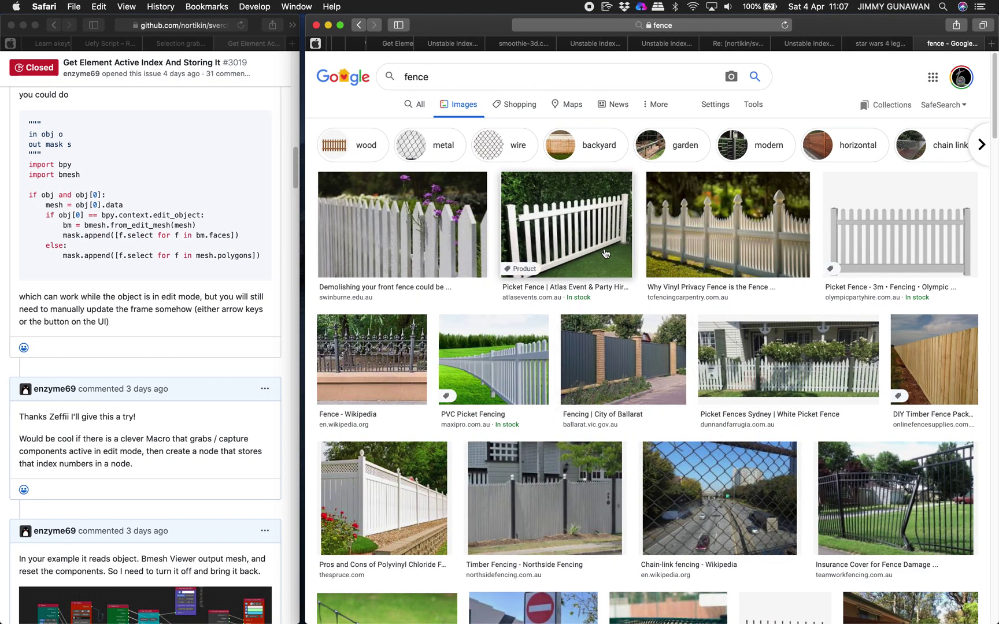
Browse the Google Images results for fence designs in Safari and return to Blender's full editor layout
scroll(692, 298, "down", 5)
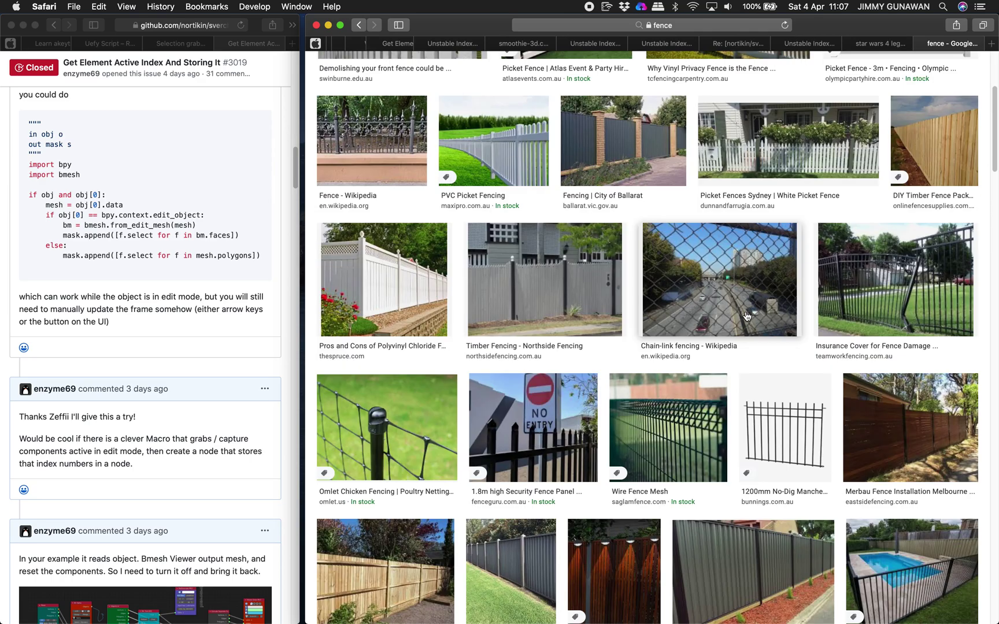
scroll(883, 301, "down", 10)
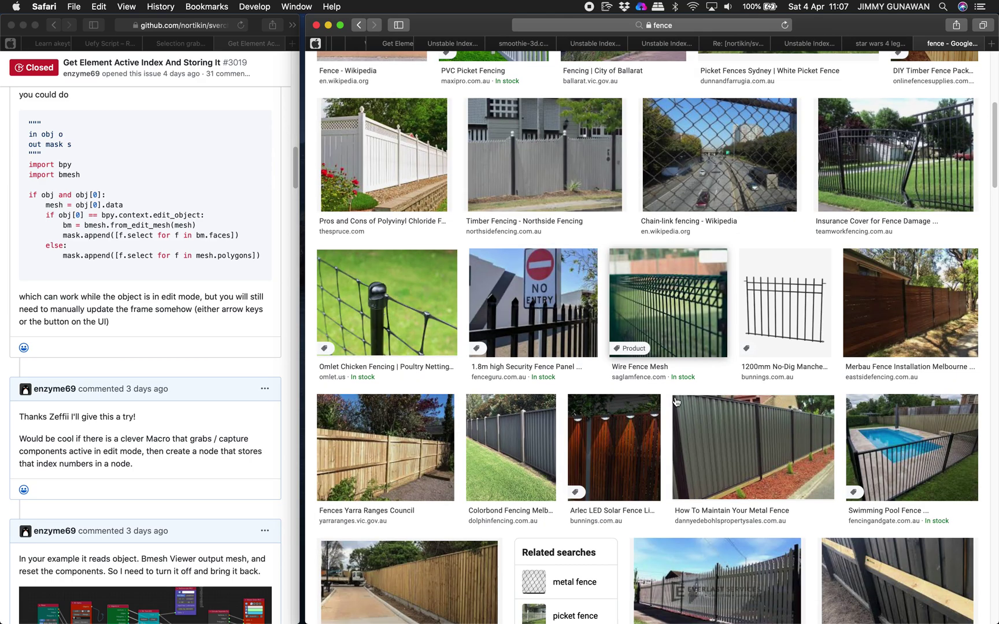
scroll(771, 378, "down", 15)
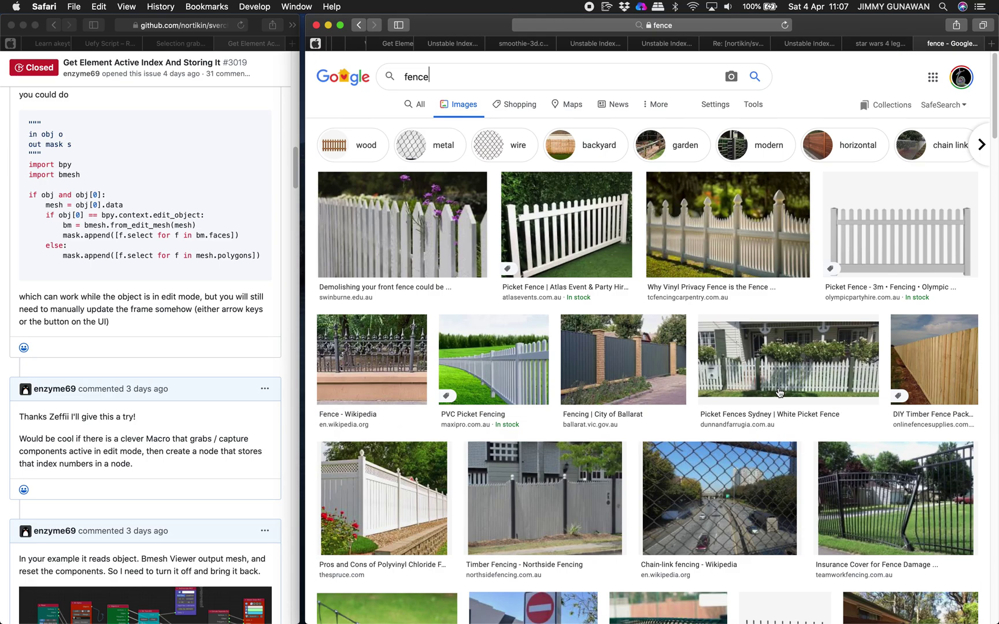
key("ctrl+Right")
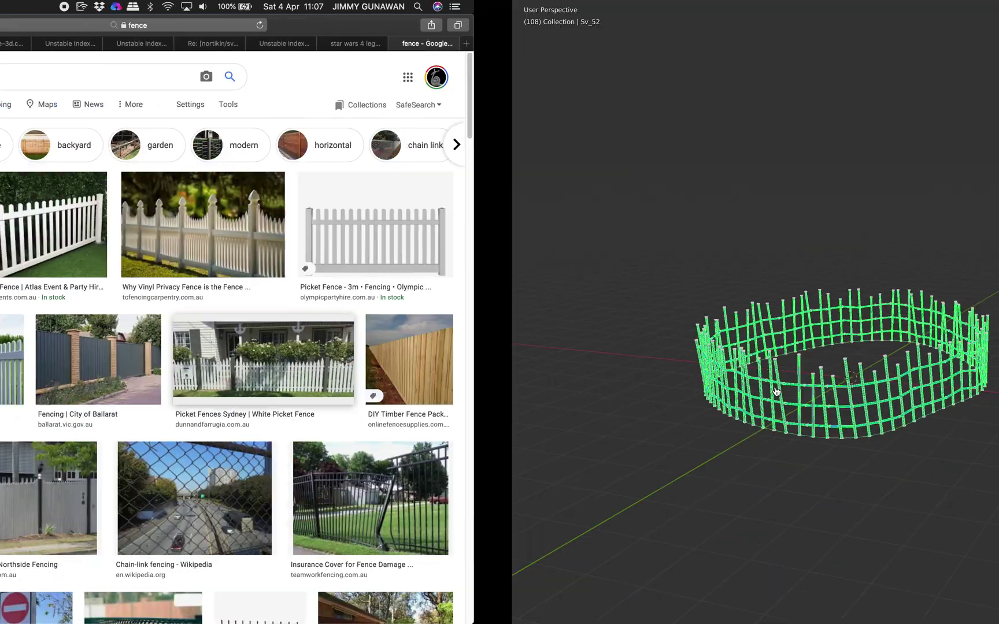
key("ctrl+space")
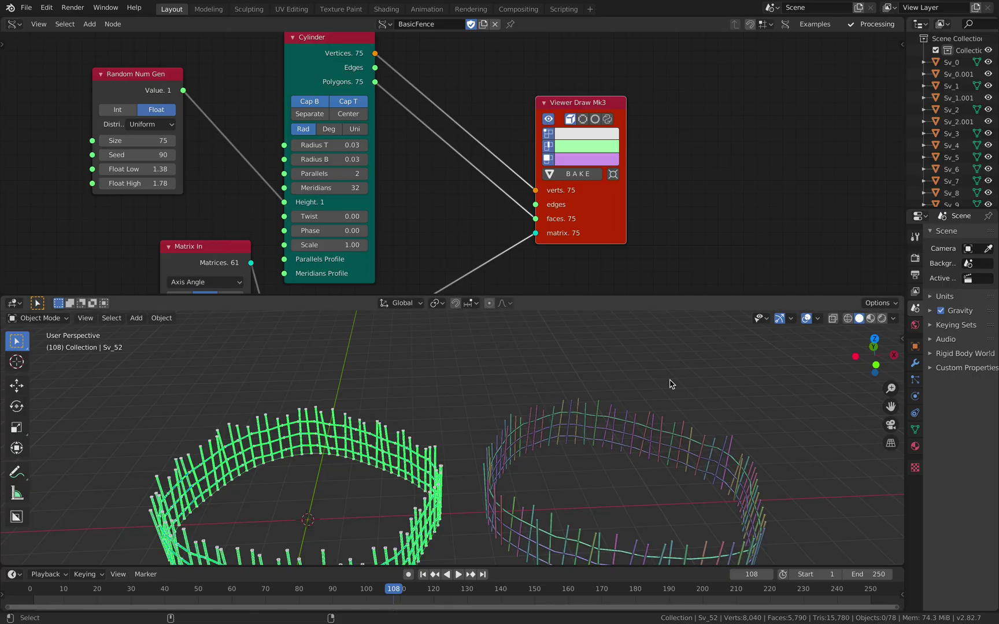
Annotate the empty area below the node tree with a freehand fence panel of vertical pickets crossed by two rails
scroll(480, 223, "down", 3)
scroll(476, 221, "down", 4)
middle_click_drag(322, 225, 504, 122)
middle_click_drag(455, 205, 580, 117)
middle_click_drag(481, 136, 515, 101)
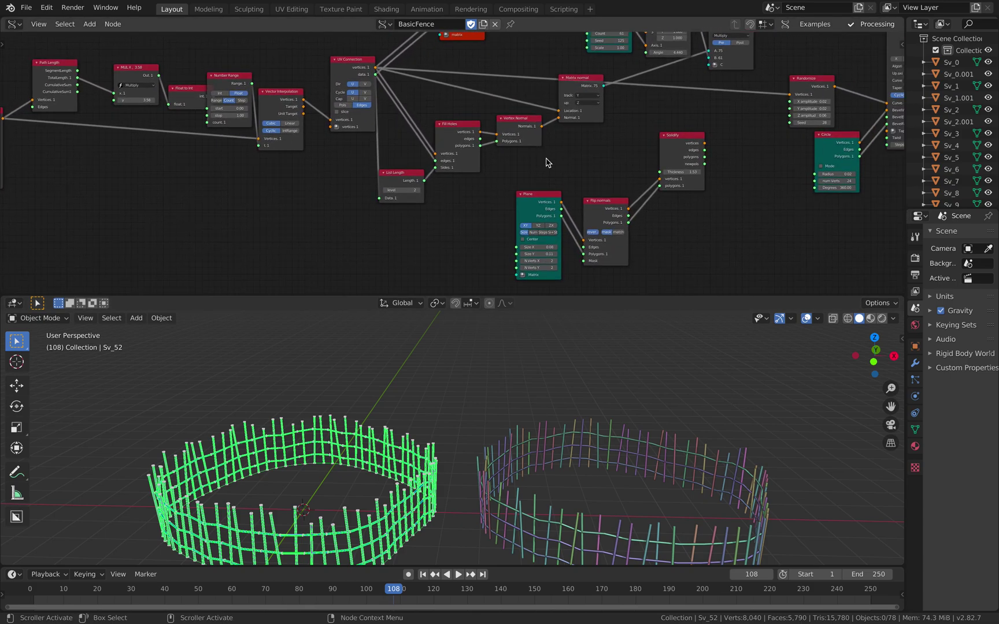
scroll(545, 158, "down", 1)
middle_click_drag(498, 183, 559, 142)
middle_click_drag(275, 234, 517, 145)
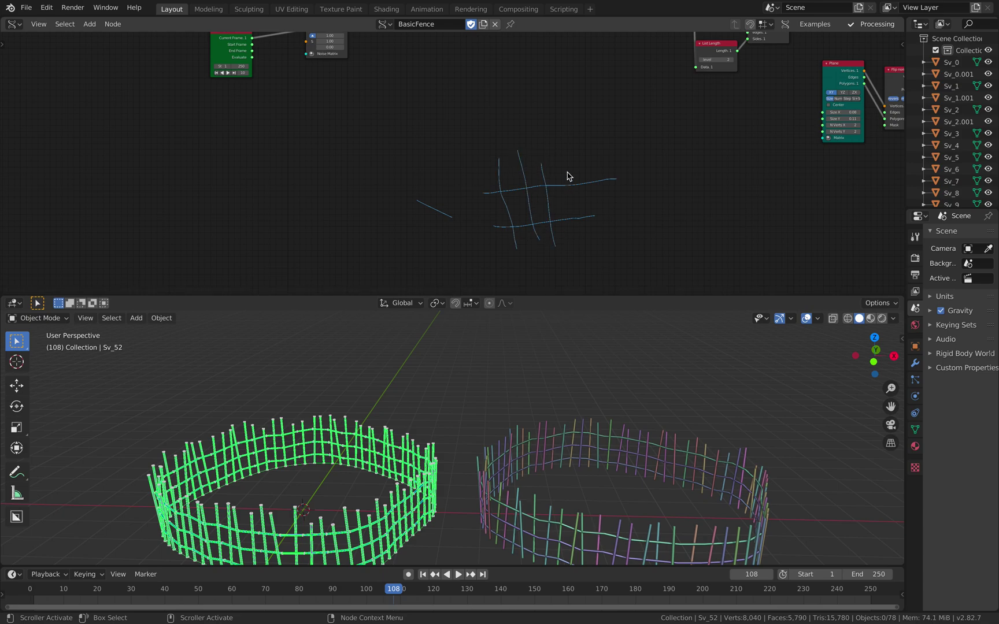
Annotate a closed angular path of separate segments beside the fence panel sketch, with a curved arrow leading from the panel to it
middle_click_drag(623, 196, 504, 211)
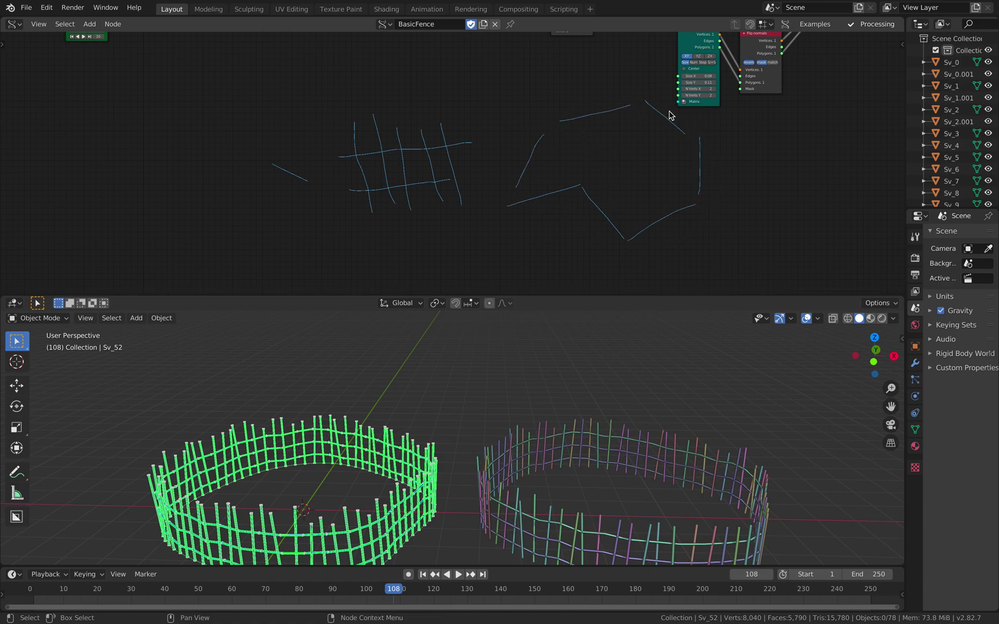
middle_click_drag(543, 177, 474, 192)
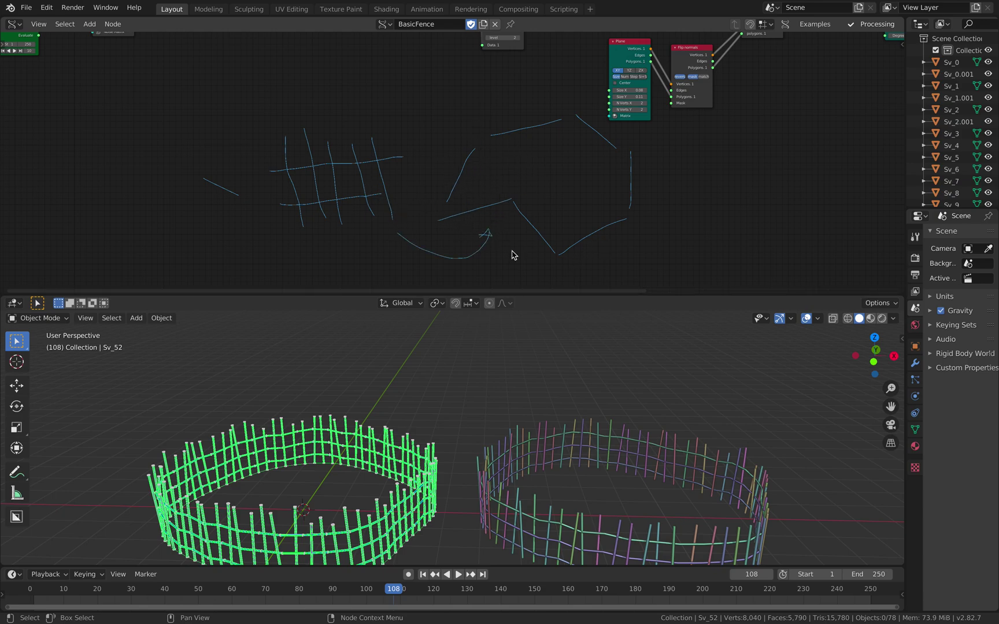
middle_click_drag(529, 228, 540, 213)
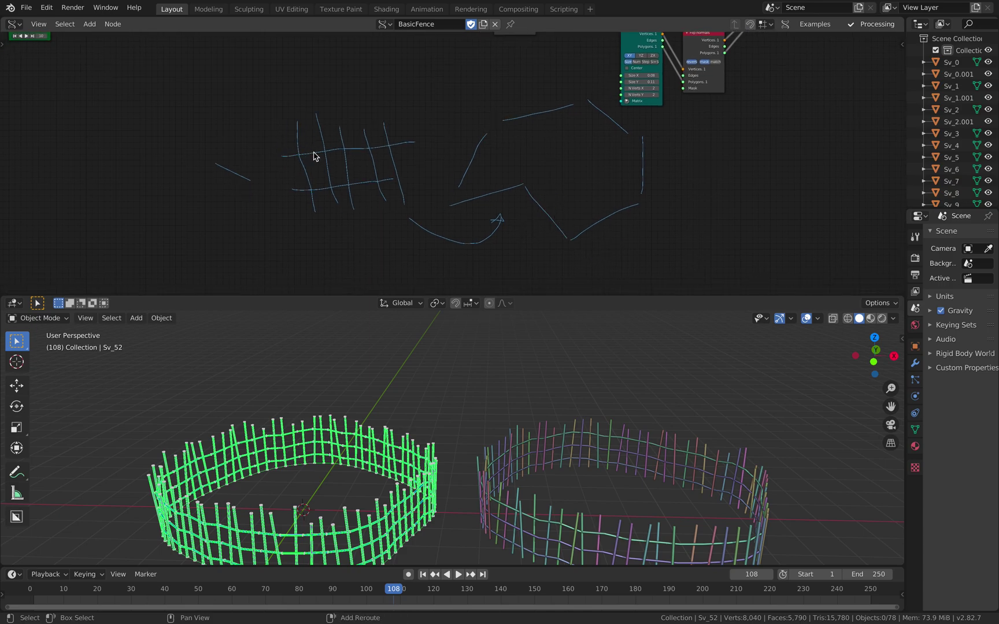
Annotate four loose vertical pickets and two arched fence panels filled with pickets in the empty area below the earlier sketches
middle_click_drag(314, 157, 606, 84, "shift")
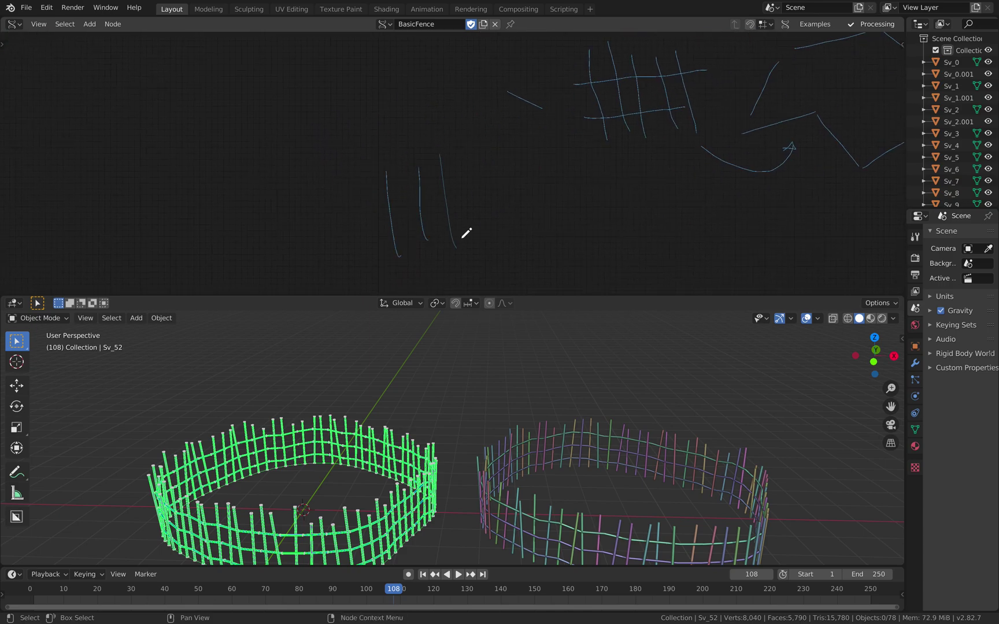
middle_click_drag(497, 208, 472, 213)
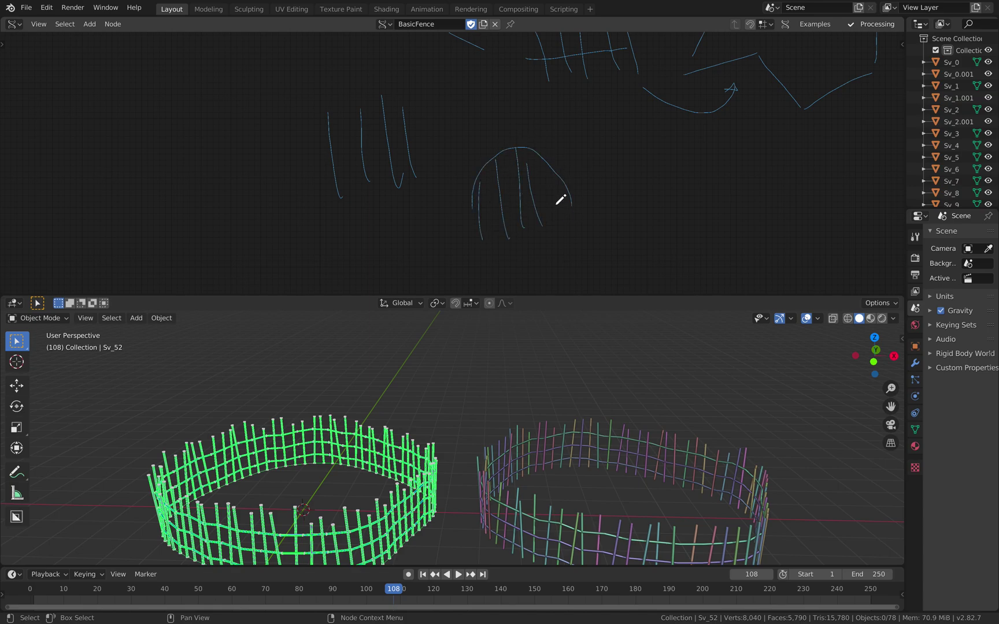
scroll(526, 222, "down", 1)
middle_click_drag(534, 405, 529, 456)
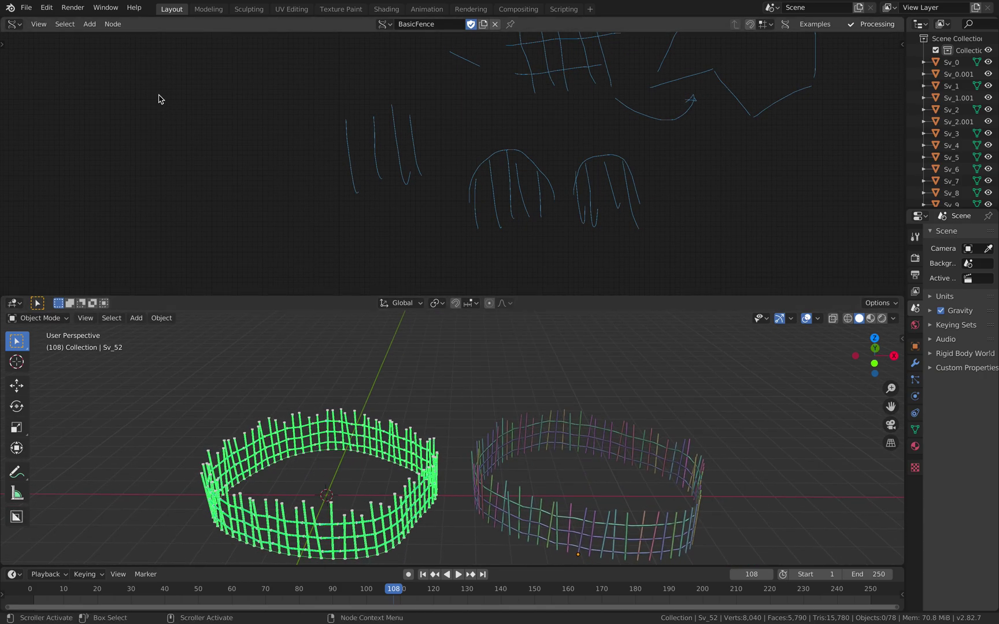
Import the glTF model scene.gltf from the spinosaurus folder in Downloads
left_click(26, 7)
mouse_move(69, 168)
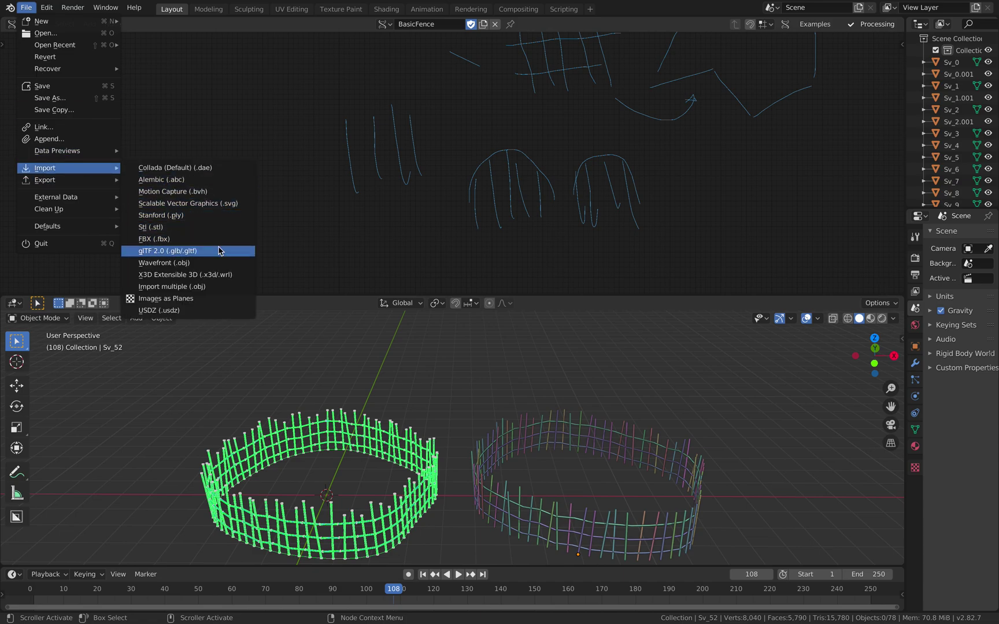
key("Escape")
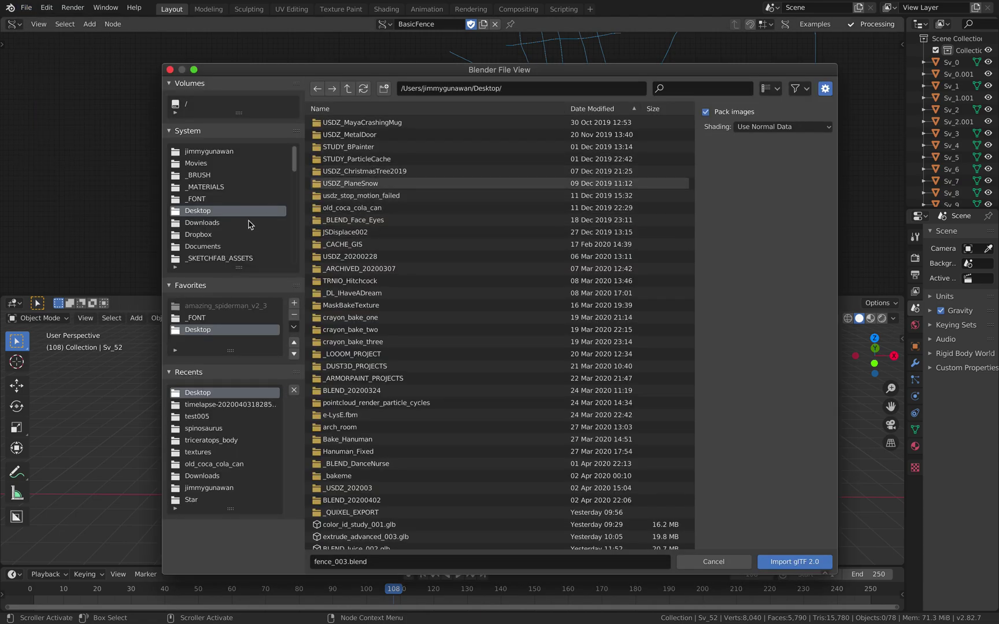
left_click(253, 223)
left_click(596, 108)
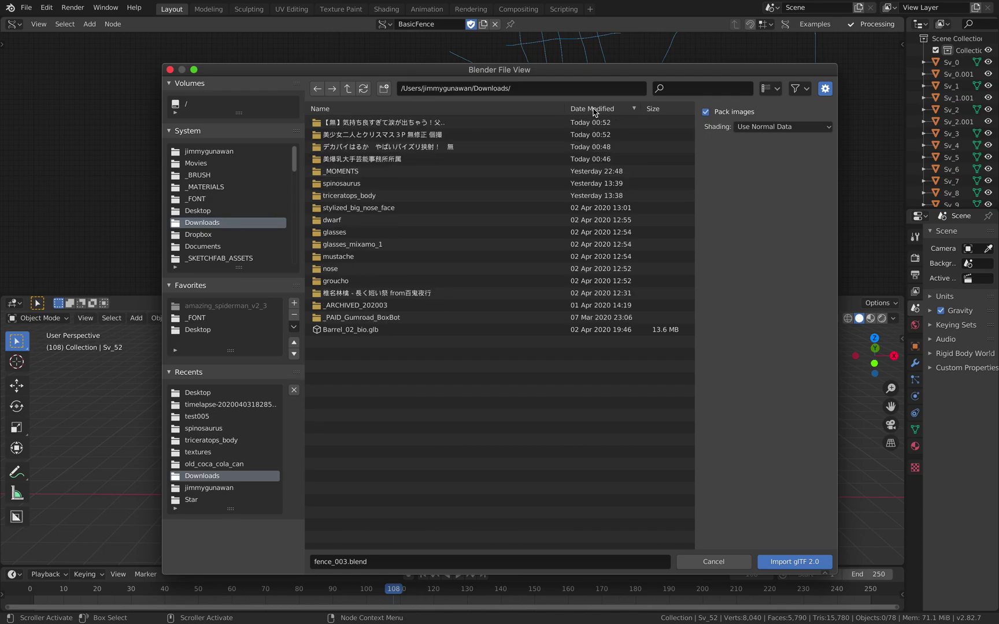
left_click(587, 109)
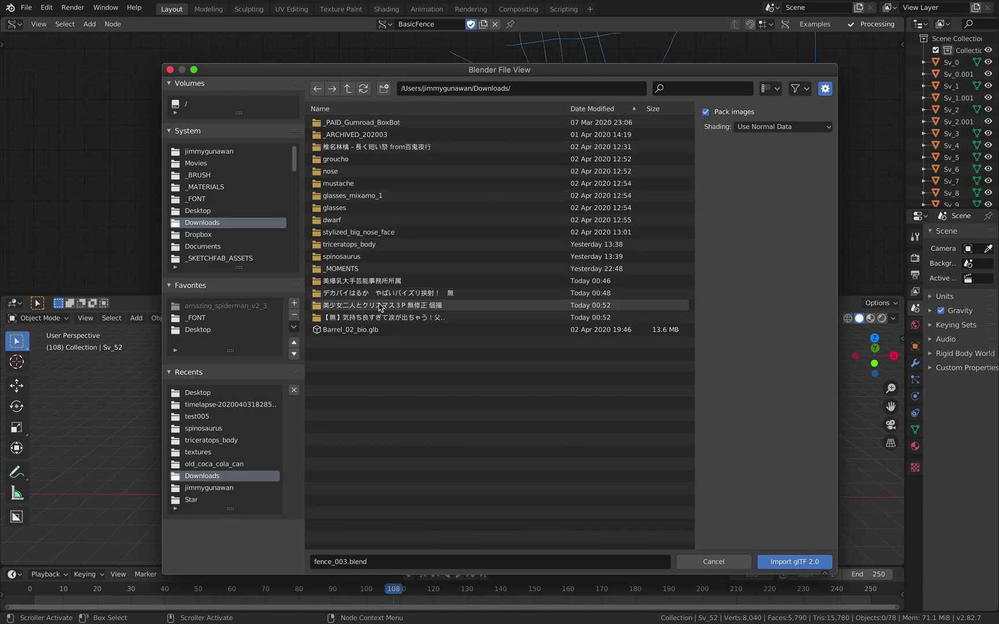
left_click(370, 258)
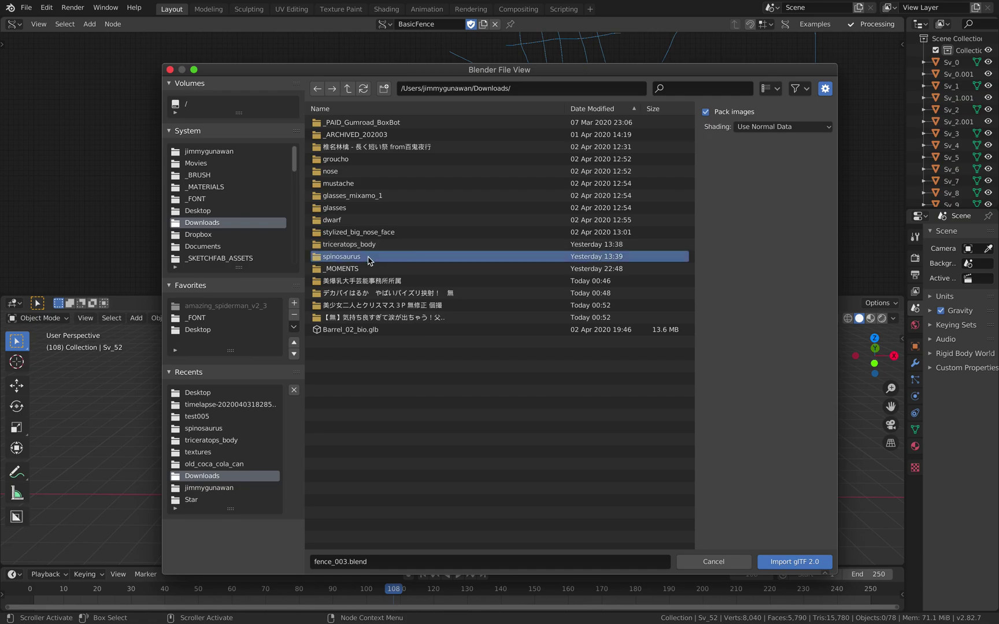
double_click(366, 260)
left_click(365, 135)
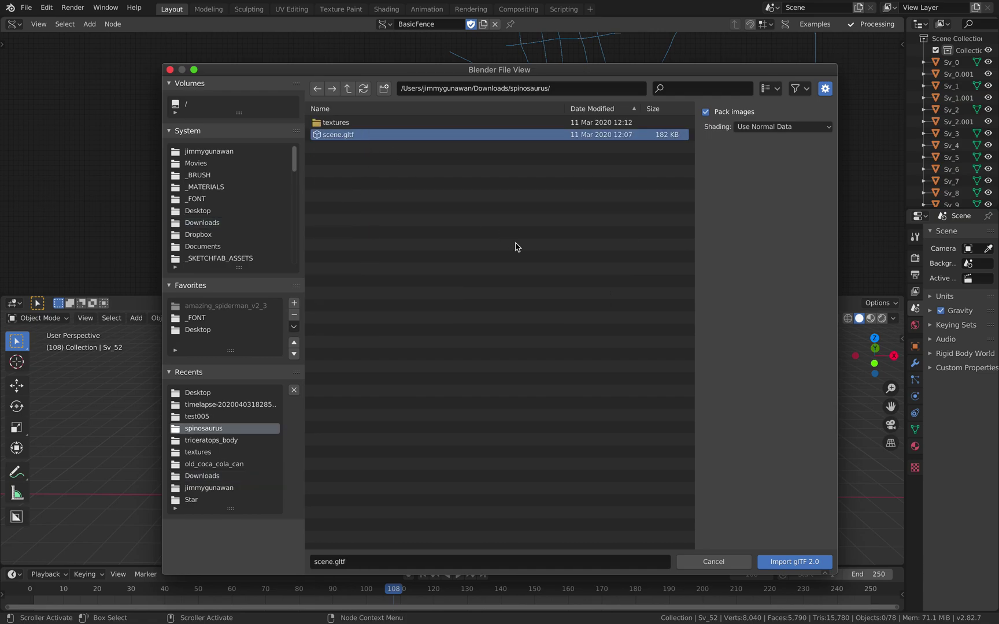
key("Return")
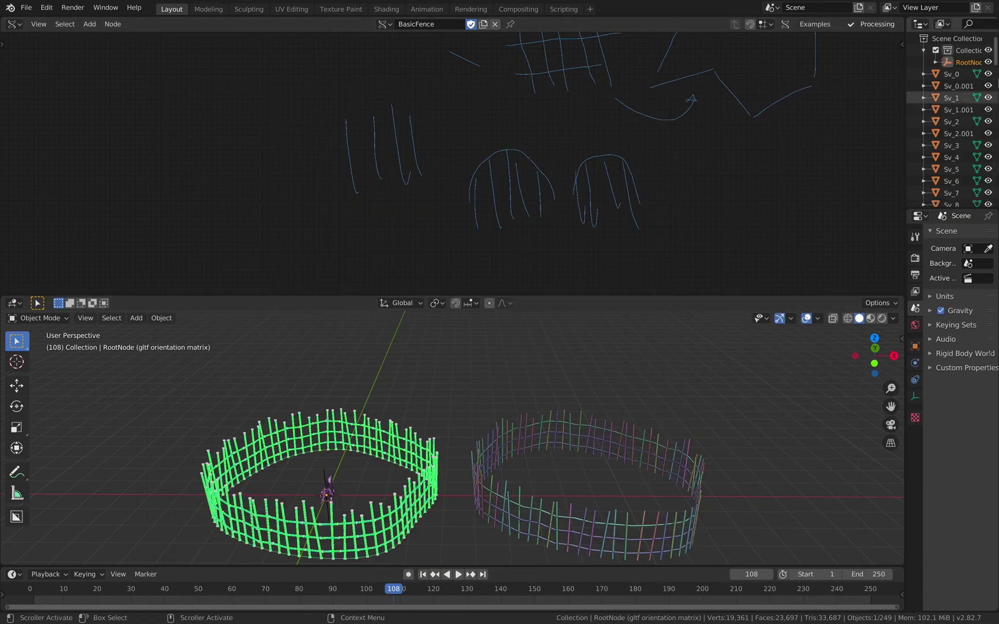
Enlarge the imported spinosaurus through its root node and move it inside the multicoloured fence, fitting its size to the enclosure
left_click(968, 63)
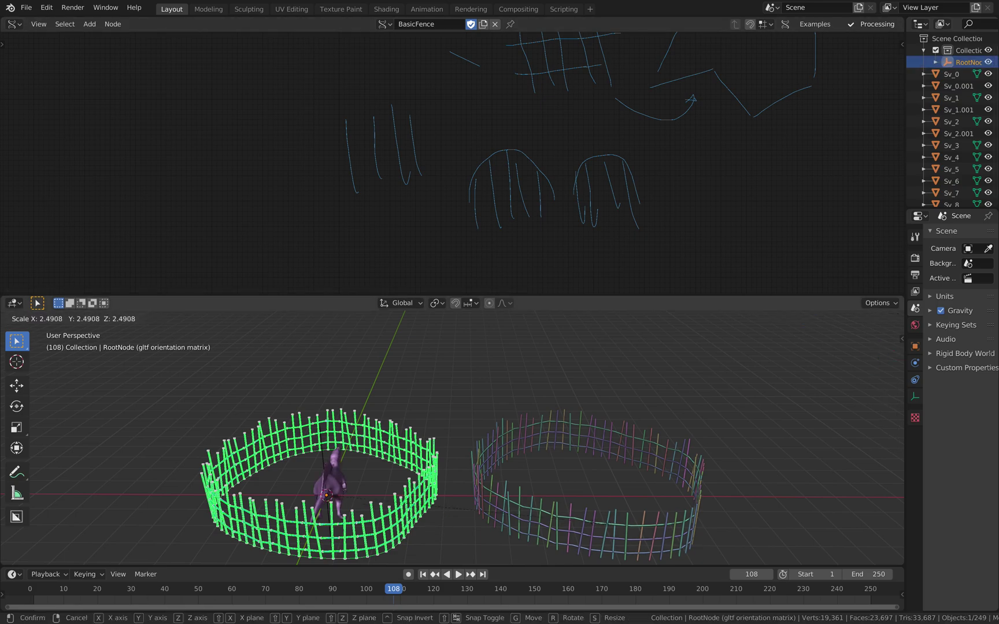
left_click(711, 505)
middle_click_drag(711, 505, 619, 441)
key("s")
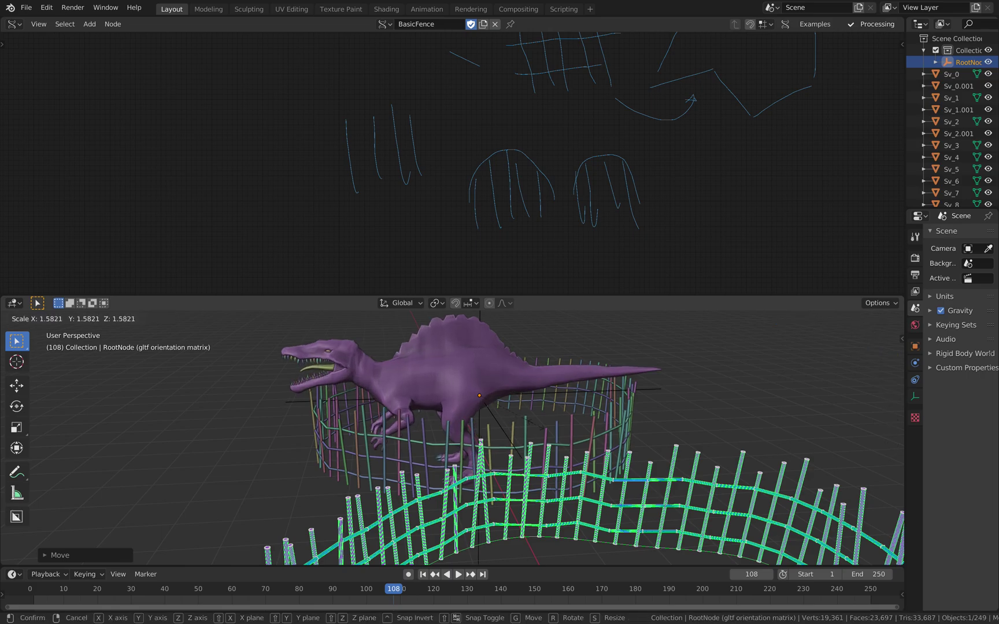
left_click(518, 419)
middle_click_drag(518, 419, 533, 437)
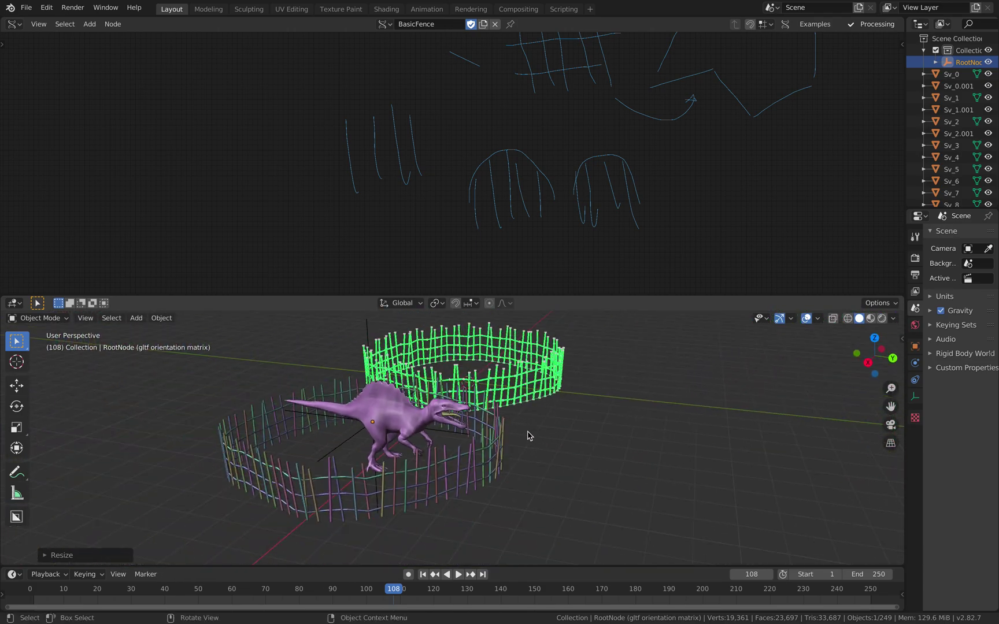
middle_click_drag(560, 428, 486, 413)
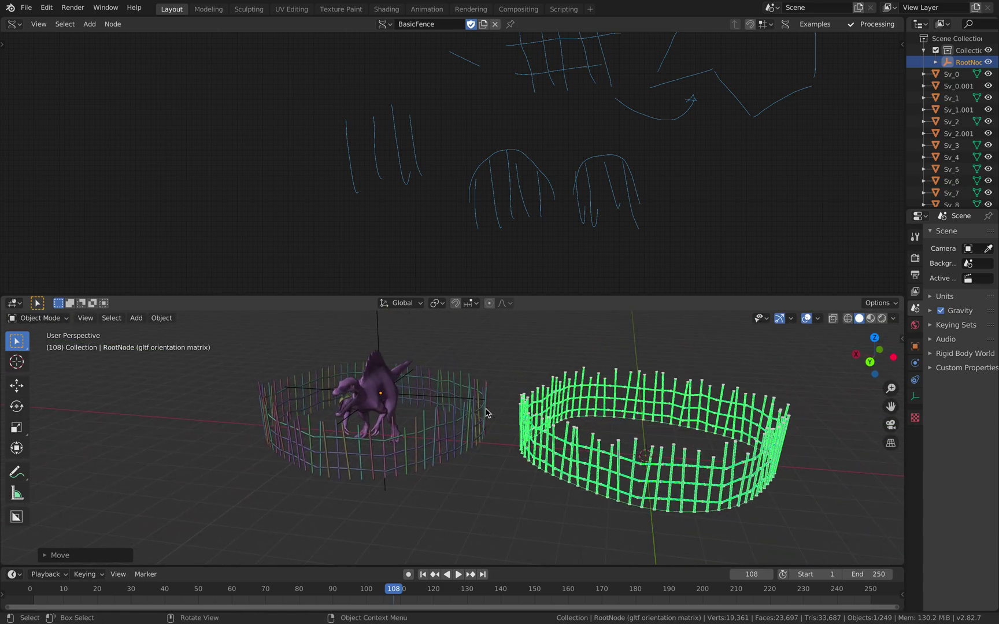